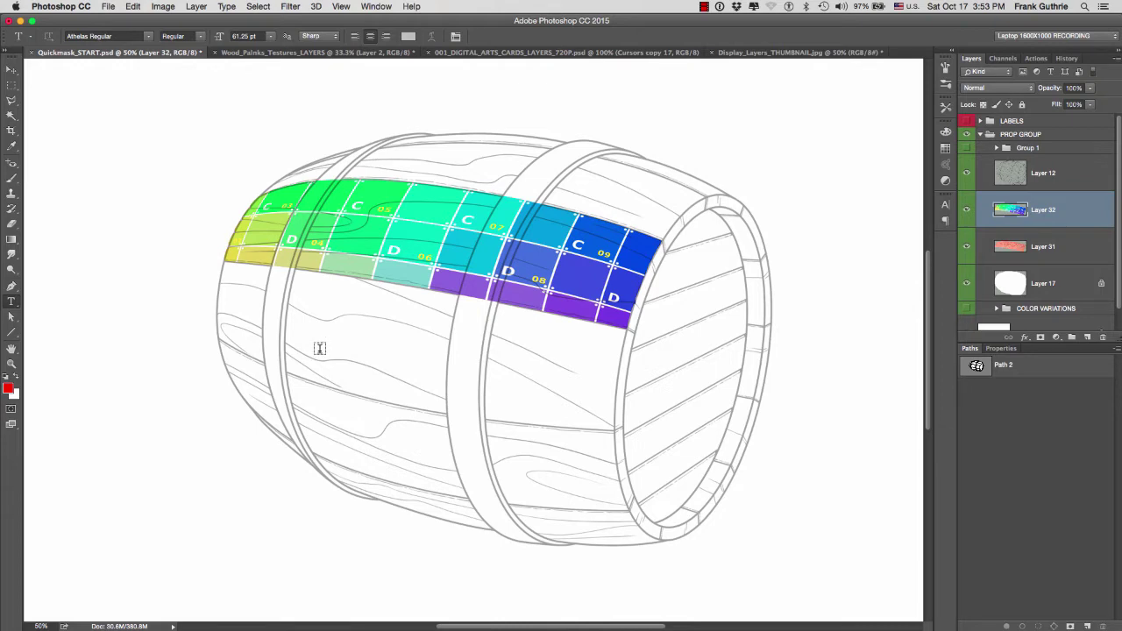
Switch to the Wood_Palnks_Textures_LAYERS document showing the lettered colour grid on Layer 2.
key("ctrl+Tab")
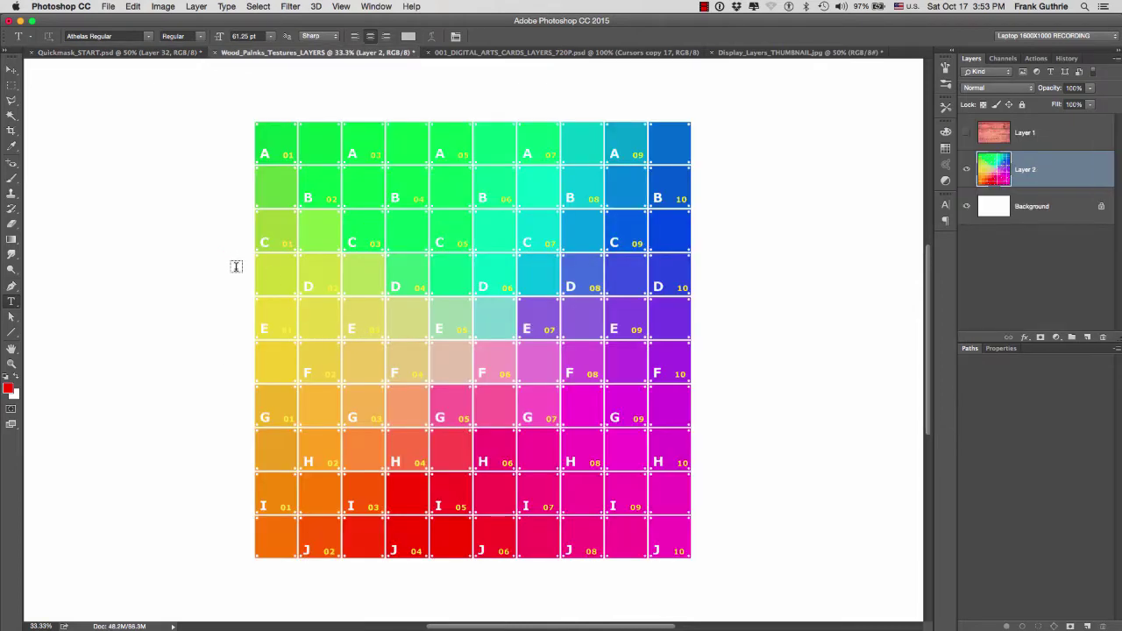
Start a free transform on Layer 2's colour grid and switch it into Warp mode.
left_click(132, 8)
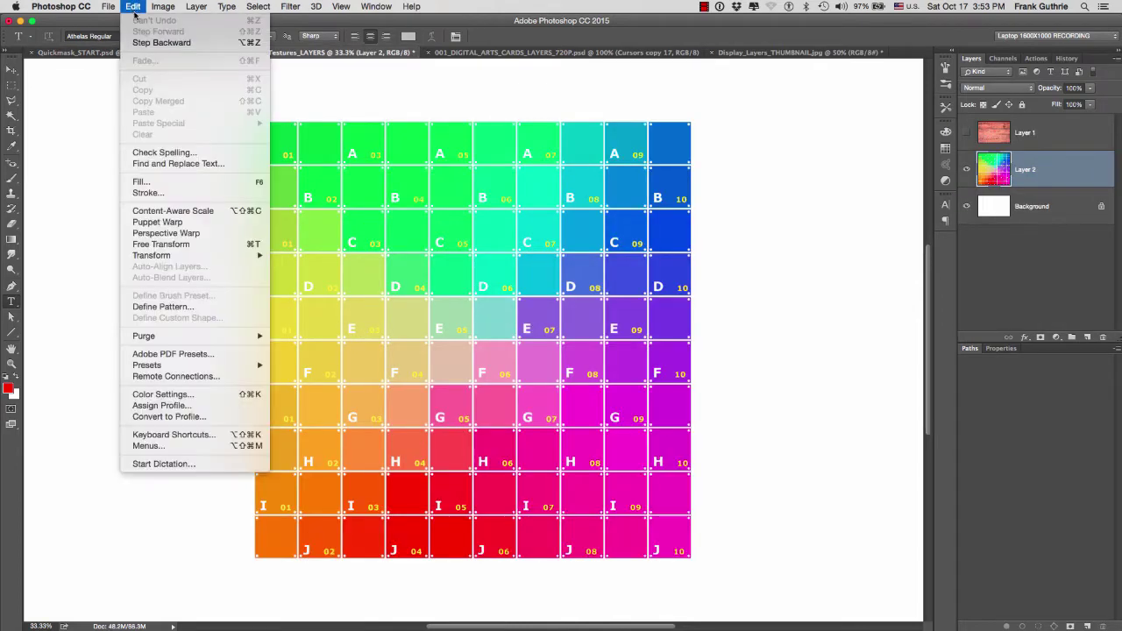
left_click(173, 245)
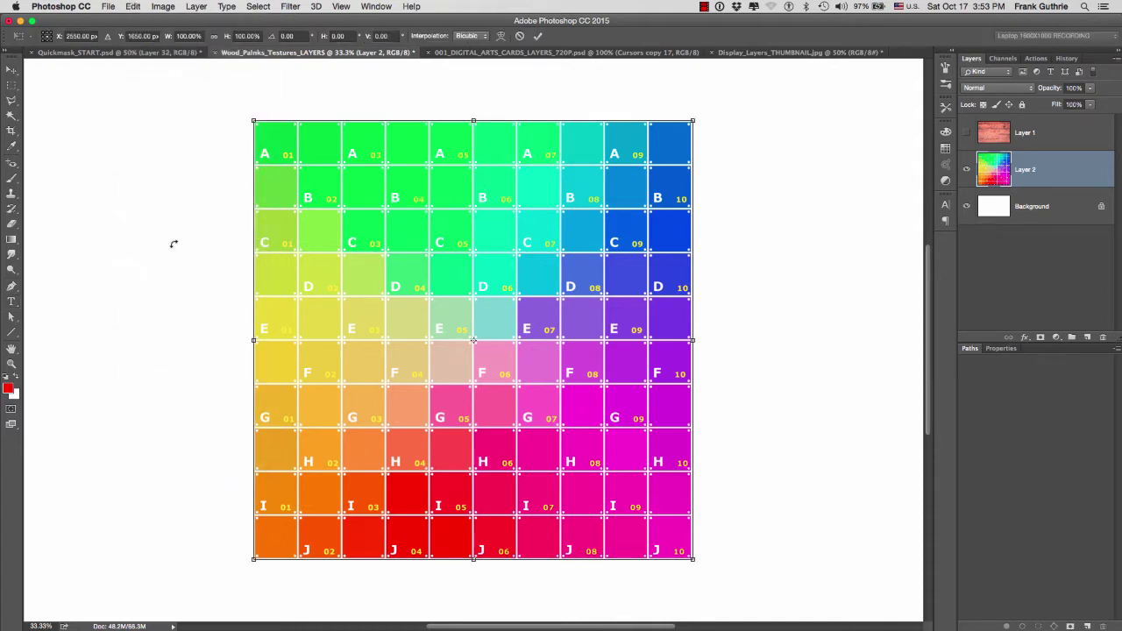
right_click(495, 206)
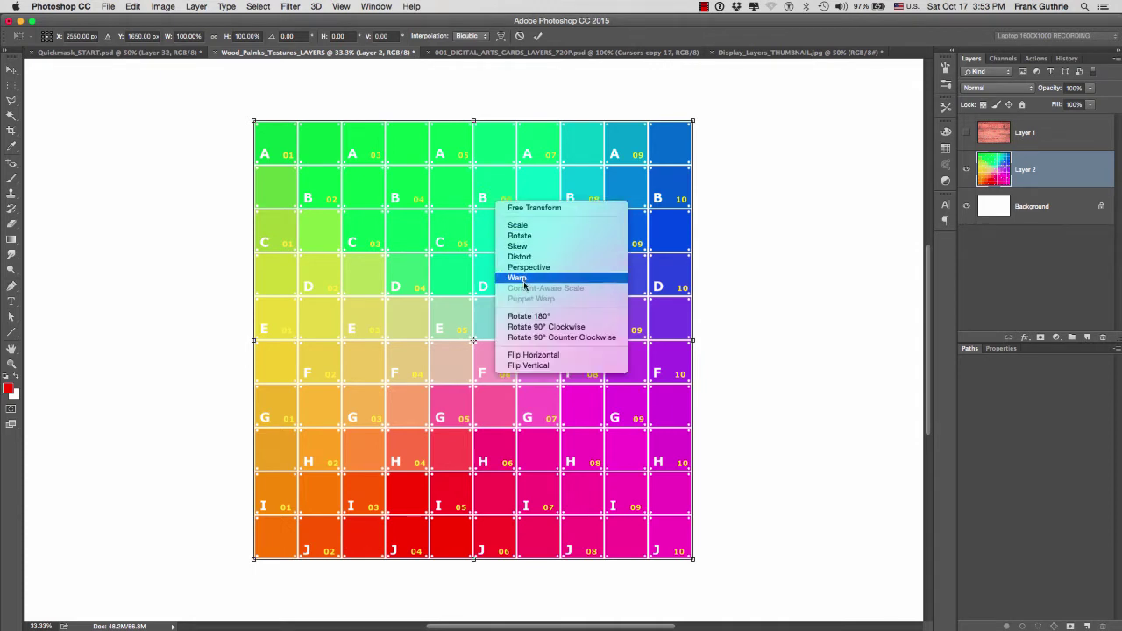
left_click(728, 143)
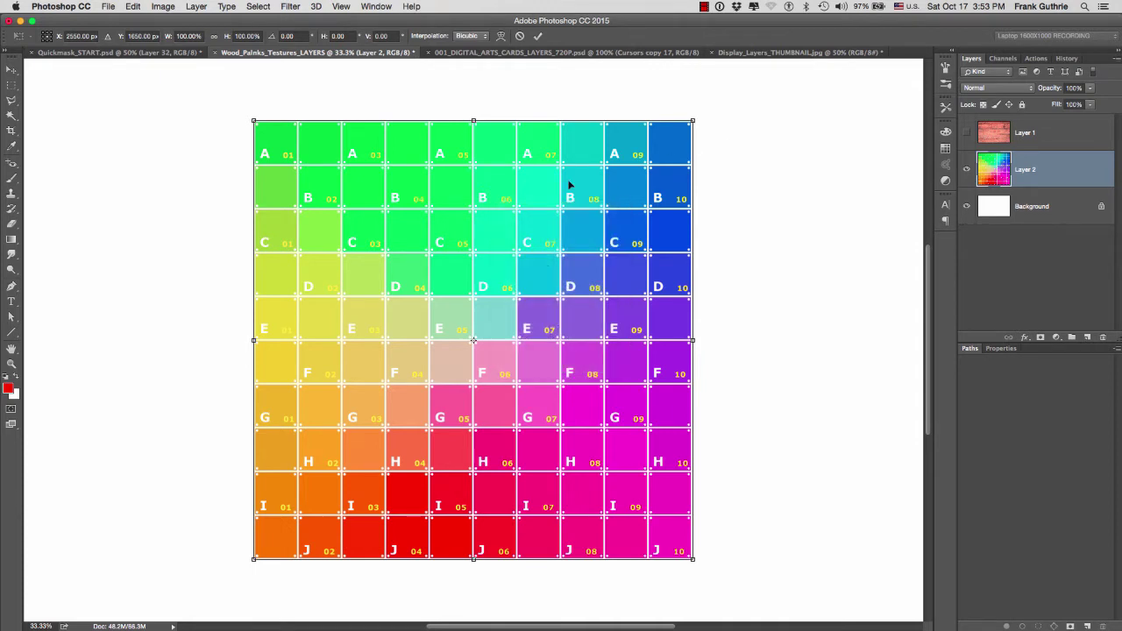
right_click(501, 189)
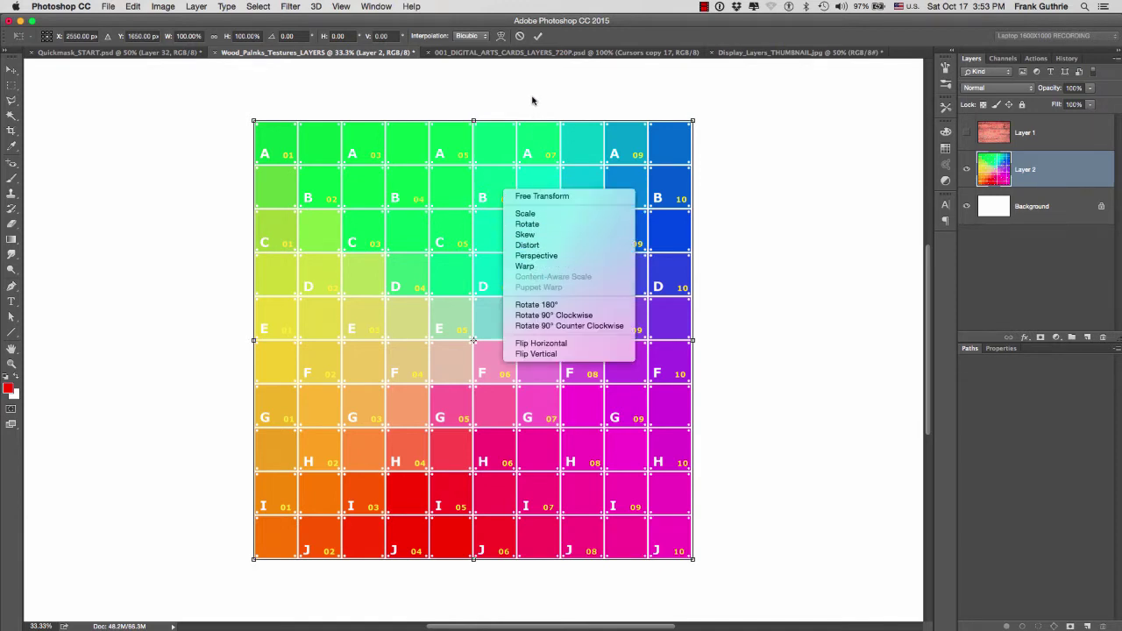
left_click(532, 100)
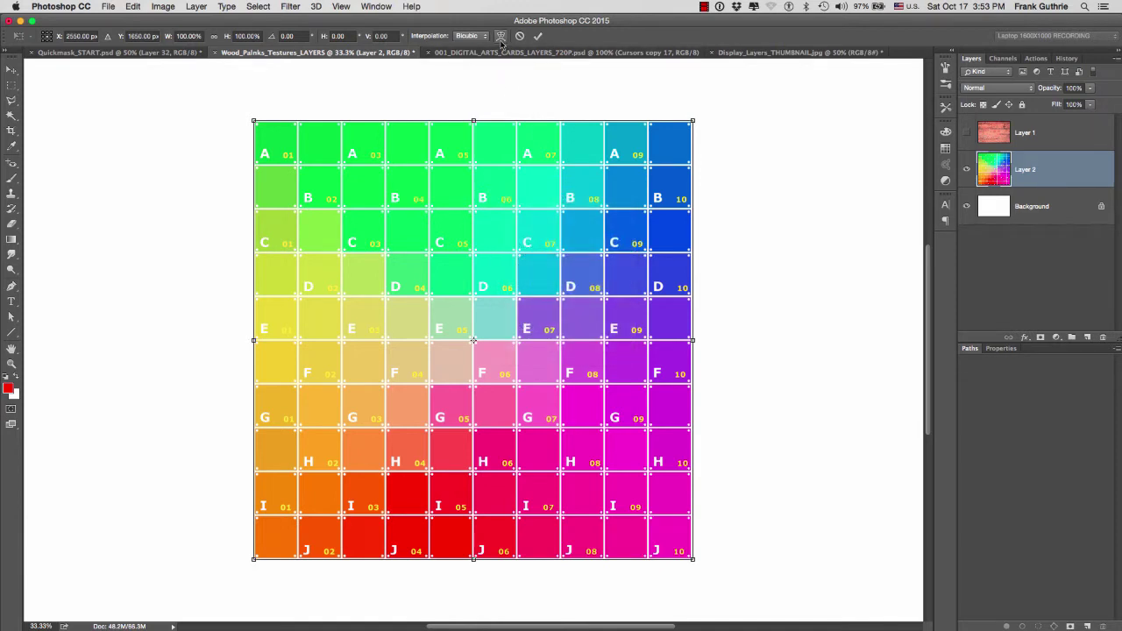
left_click(500, 37)
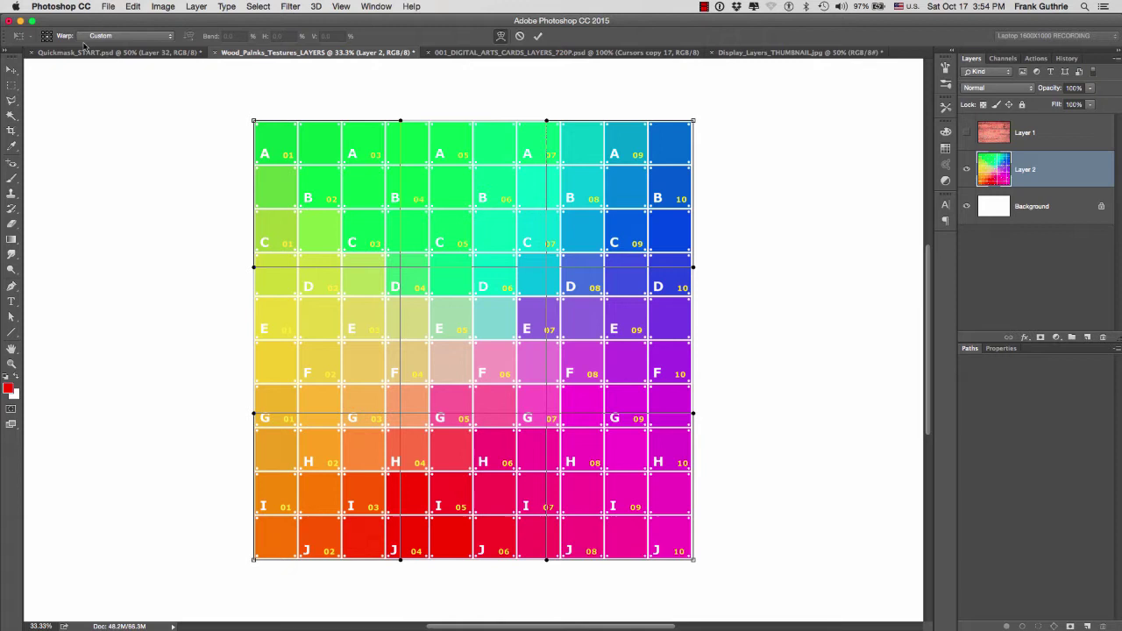
Choose None as the warp style, clearing the custom mesh from the grid.
left_click(137, 36)
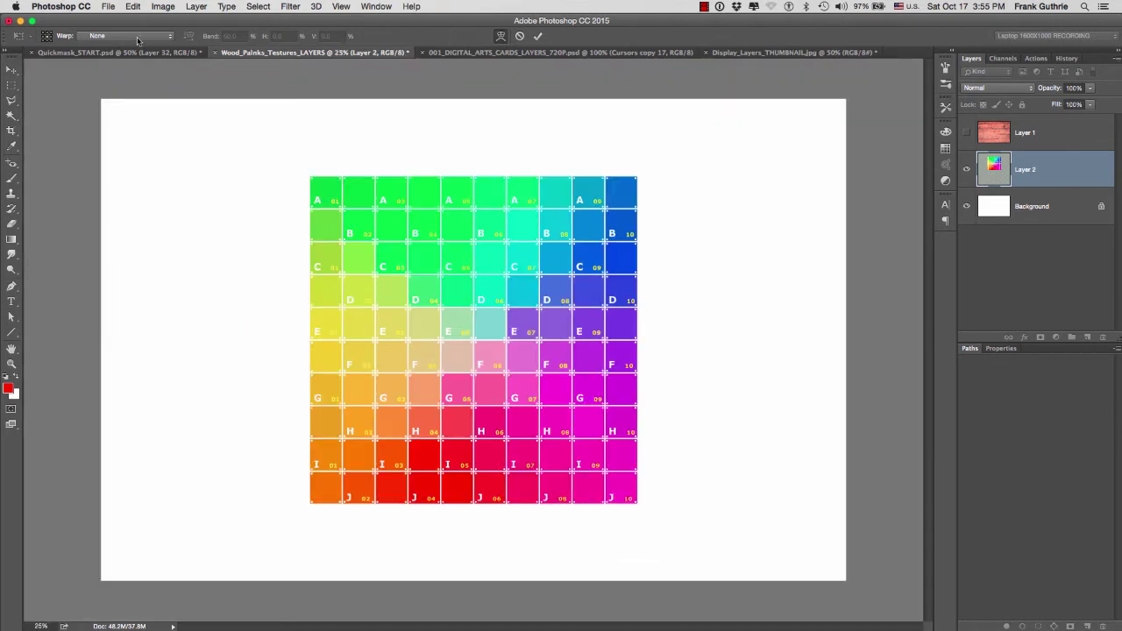
Apply the Arc warp at 50% bend, trying vertical orientation before returning to horizontal.
left_click(138, 37)
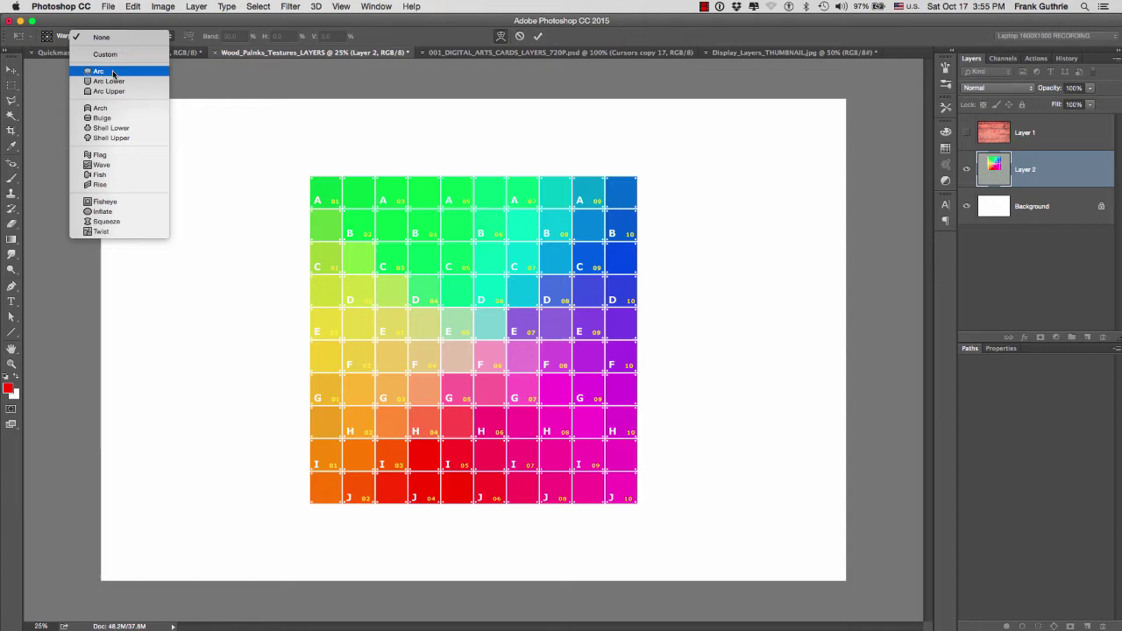
left_click(112, 74)
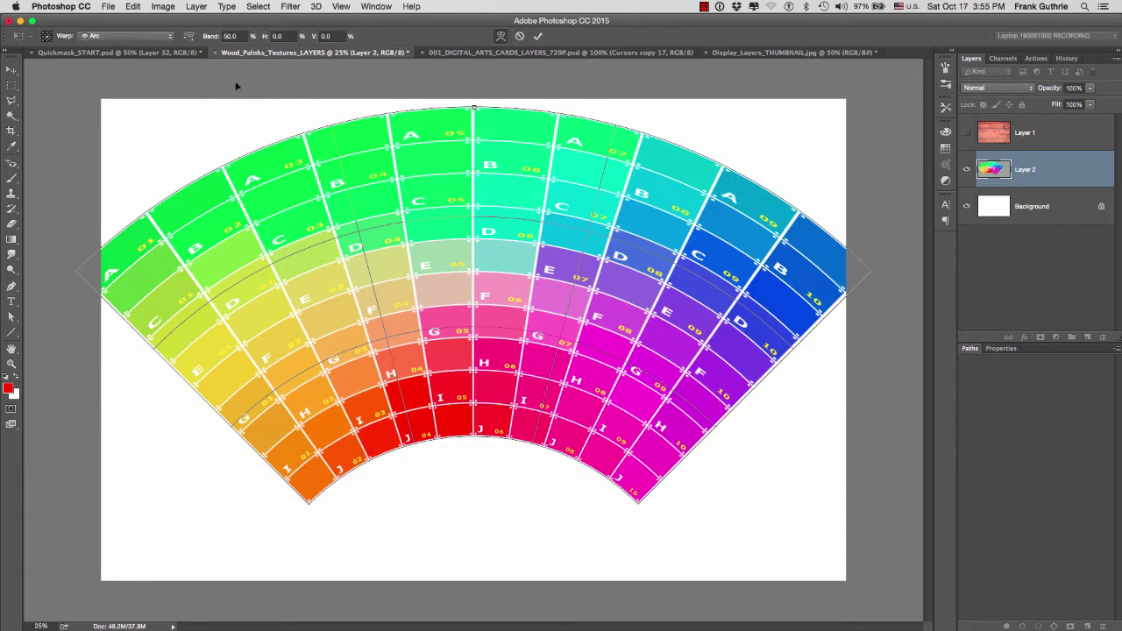
left_click(158, 37)
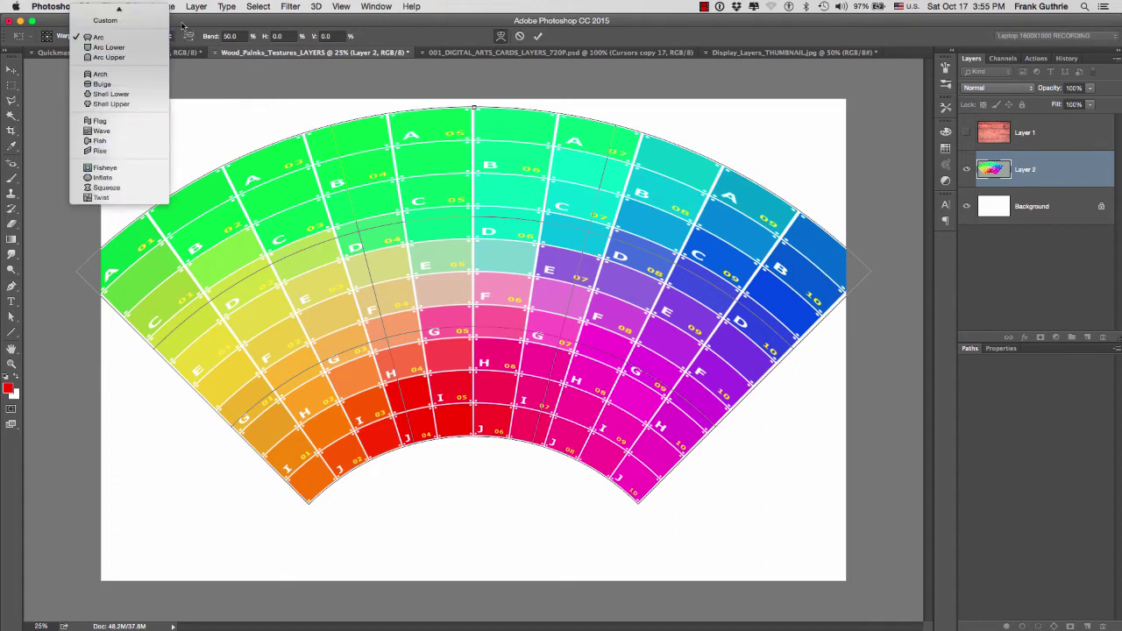
left_click(183, 26)
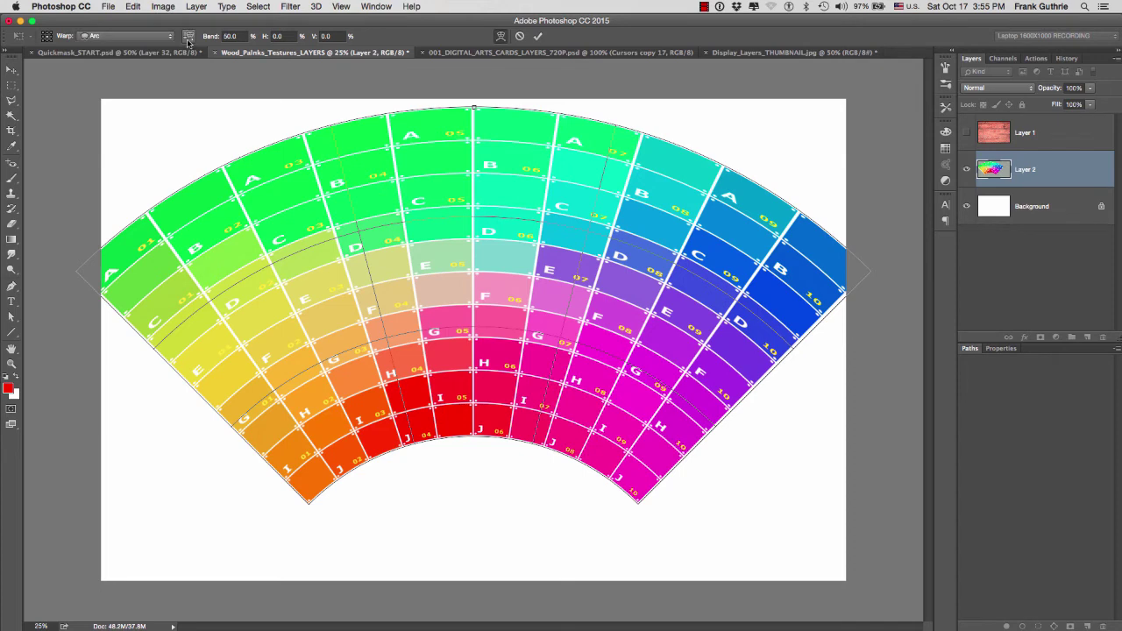
left_click(189, 37)
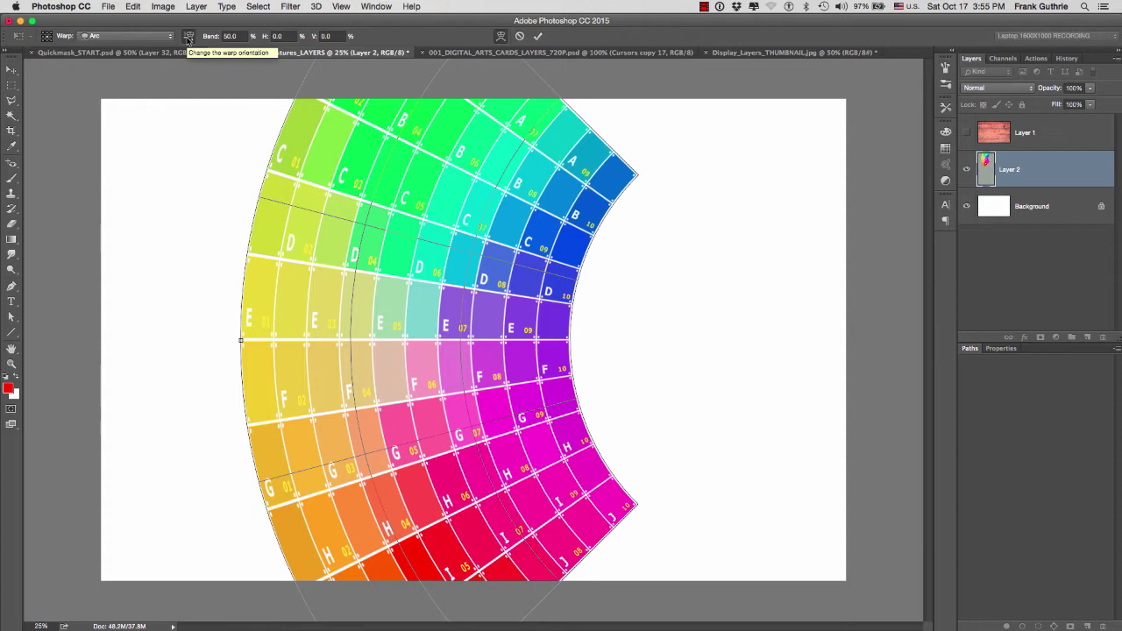
left_click(189, 39)
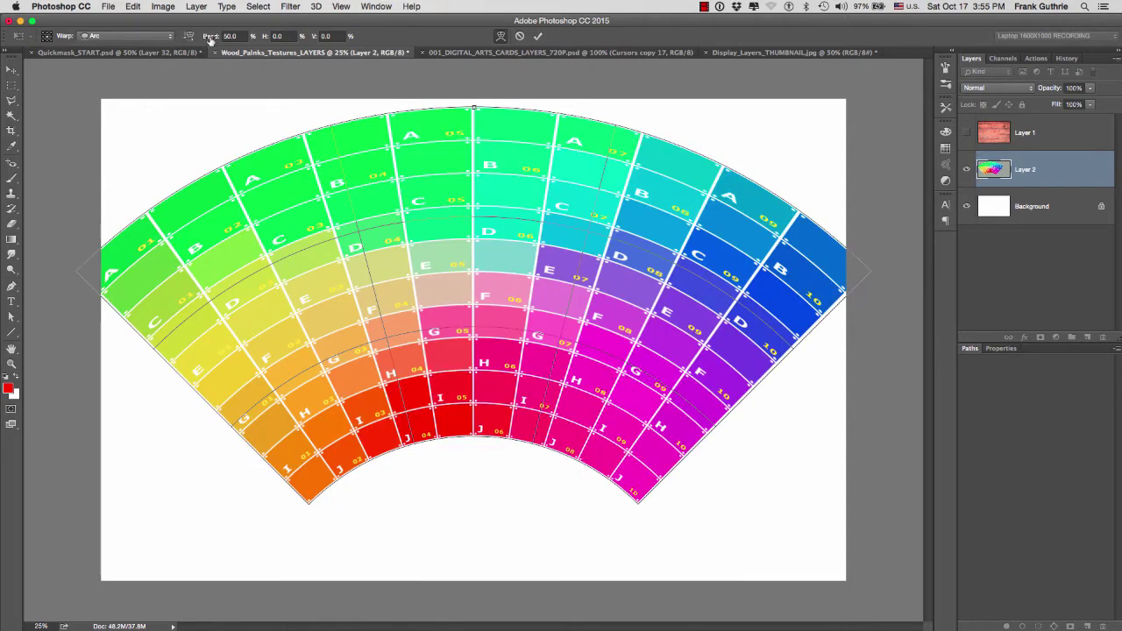
Scrub the Arc warp's bend up and back down to settle at 27.6%.
left_click(210, 39)
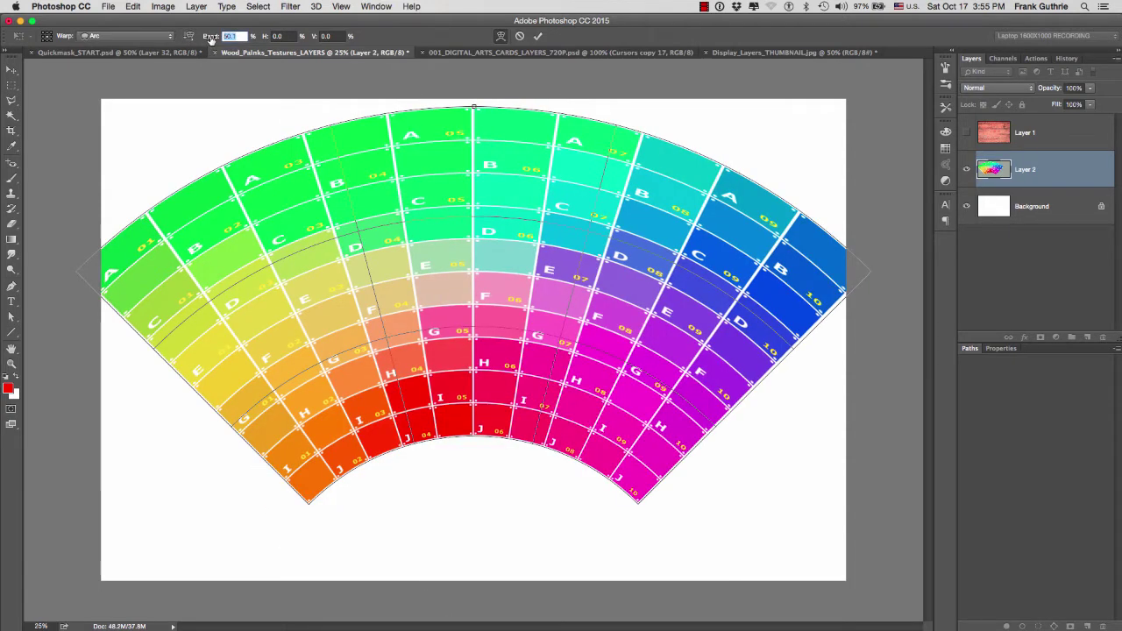
left_click_drag(210, 38, 611, 101)
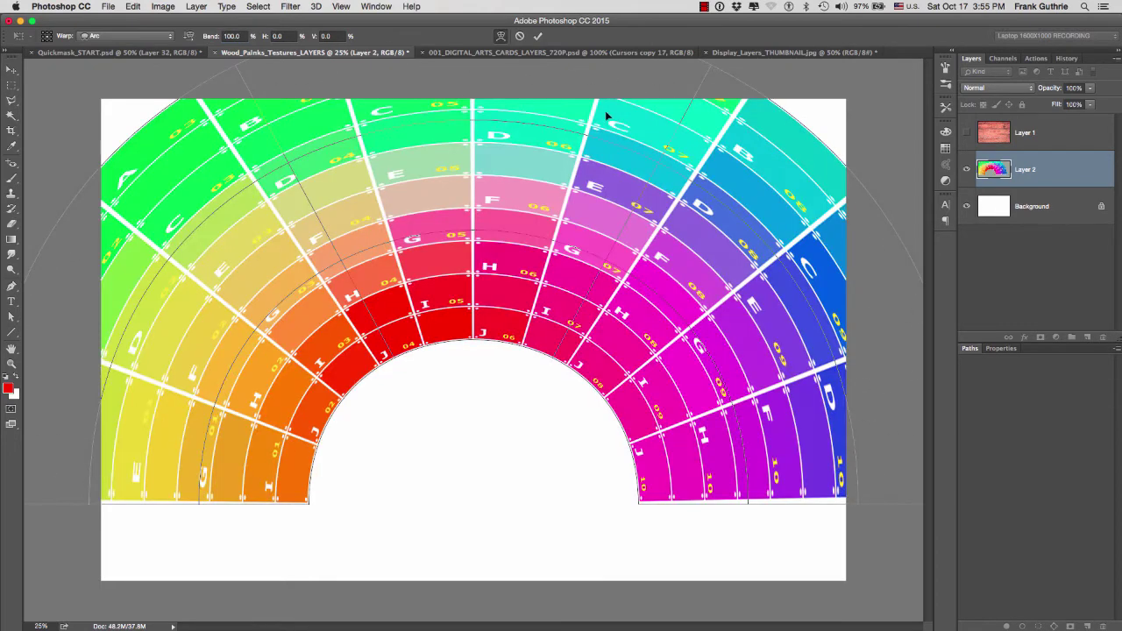
left_click_drag(212, 38, 24, 85)
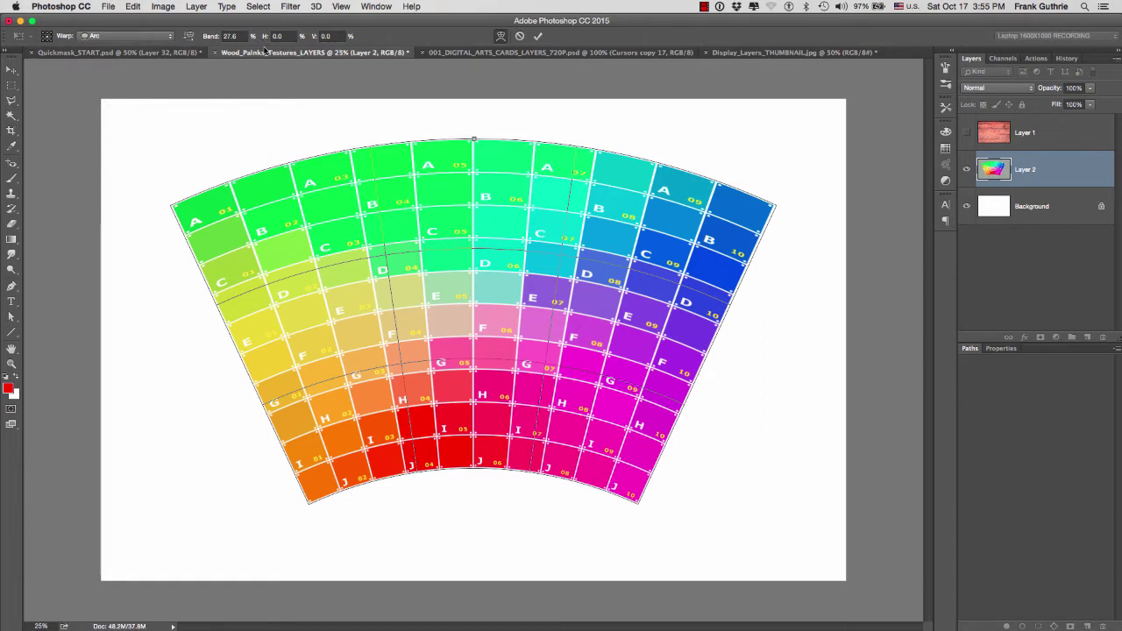
Set the Arc warp's horizontal and vertical distortion both to 0.
left_click_drag(265, 42, 56, 81)
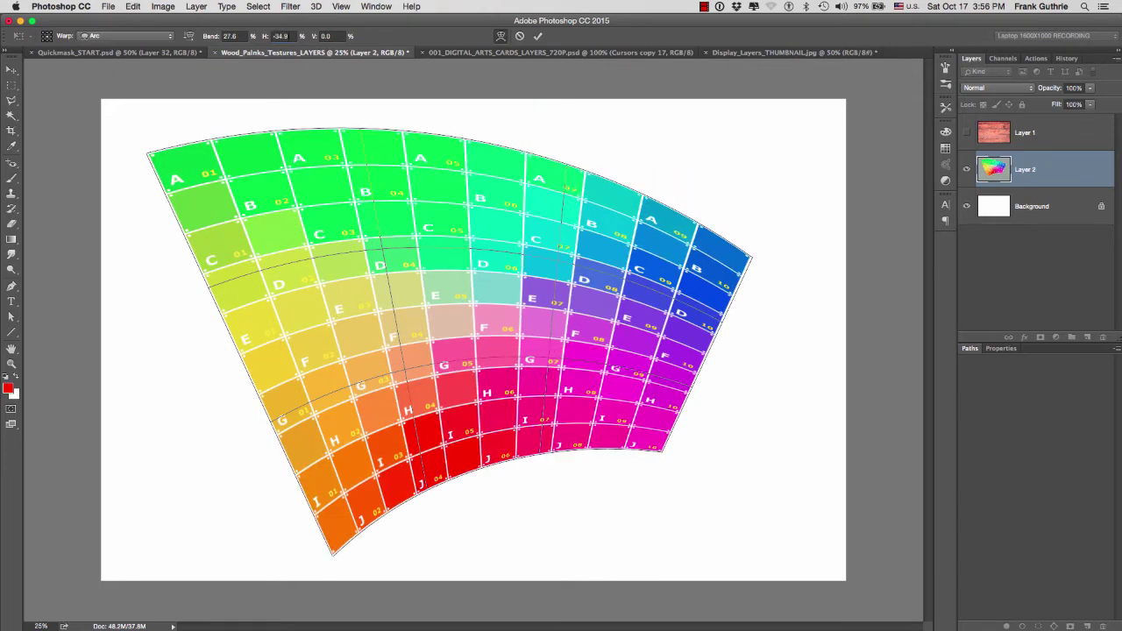
type("0")
key("Return")
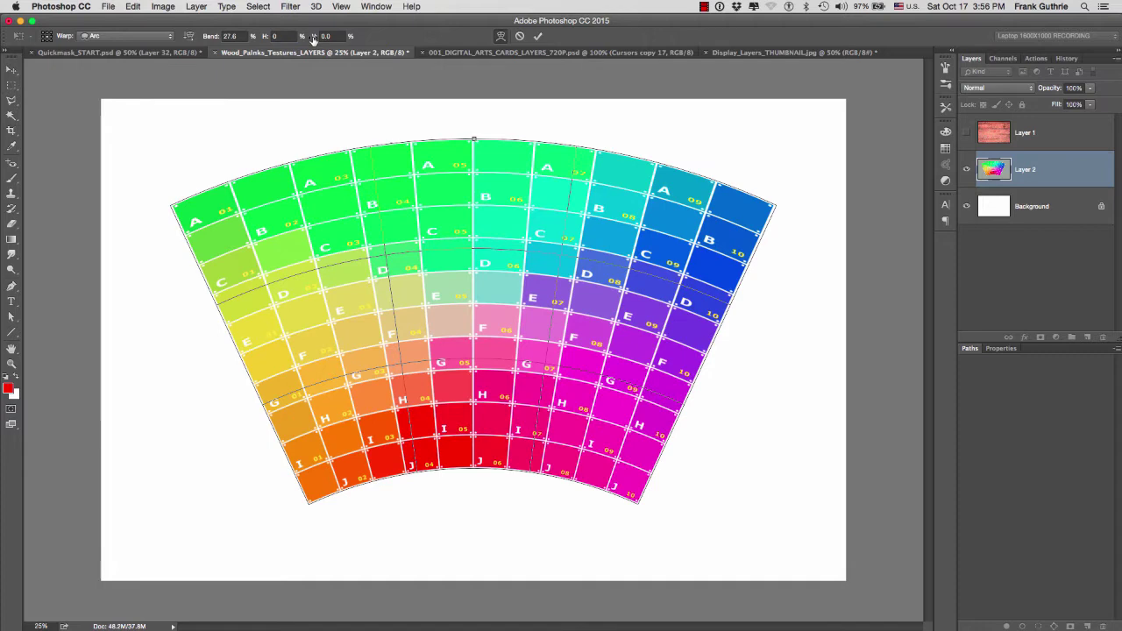
mouse_move(313, 40)
left_mouse_down()
mouse_move(616, 82)
mouse_move(425, 75)
mouse_move(190, 111)
mouse_move(333, 105)
mouse_move(334, 41)
left_mouse_up()
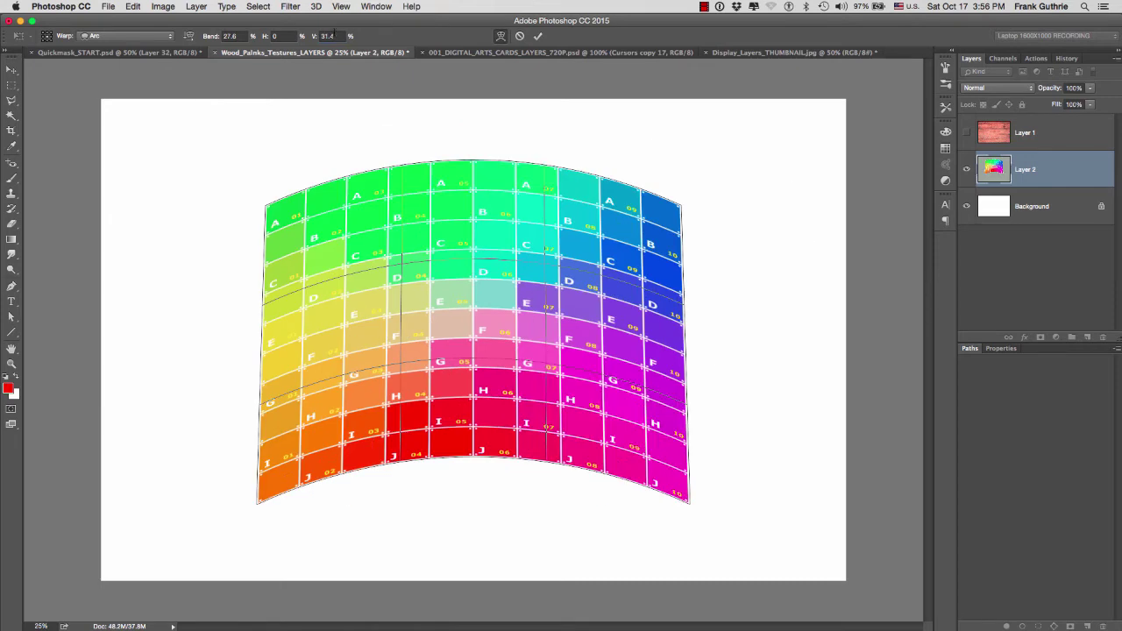
left_click(321, 36)
type("0")
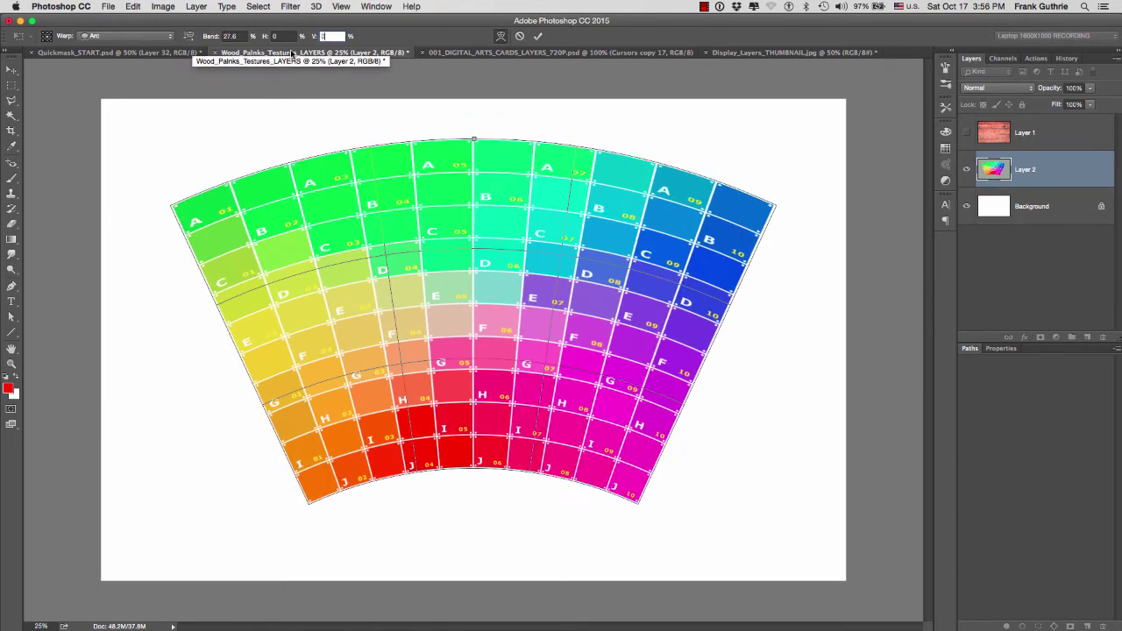
Apply Arc Lower with a 47.8 bend, toggling orientation to vertical and back.
left_click(146, 39)
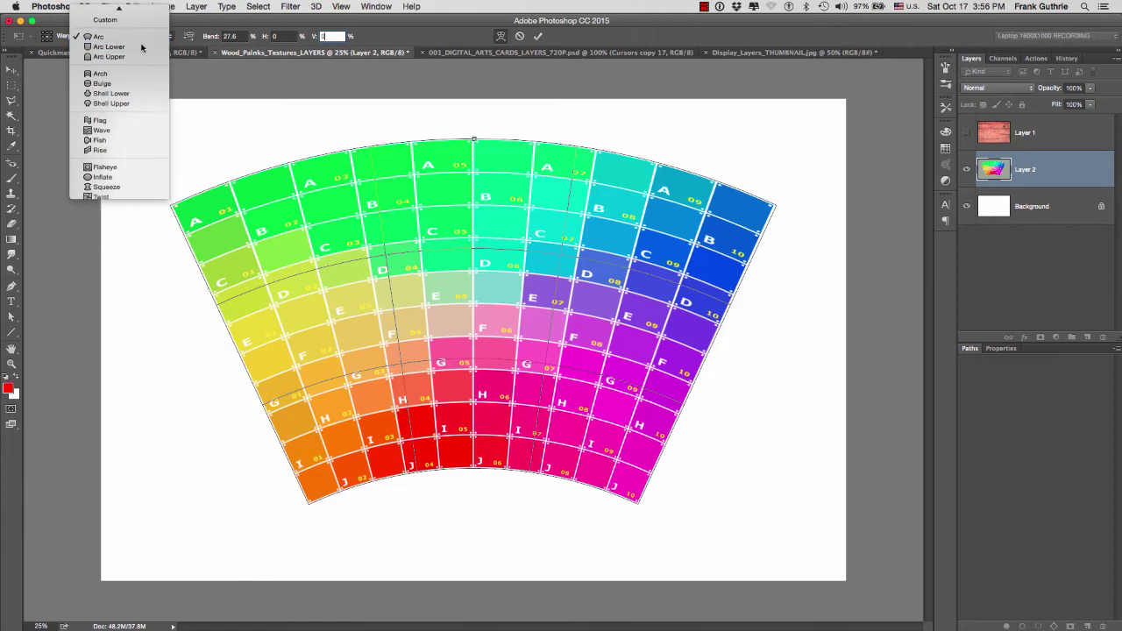
left_click(142, 47)
left_click(210, 37)
left_click_drag(210, 38, 317, 42)
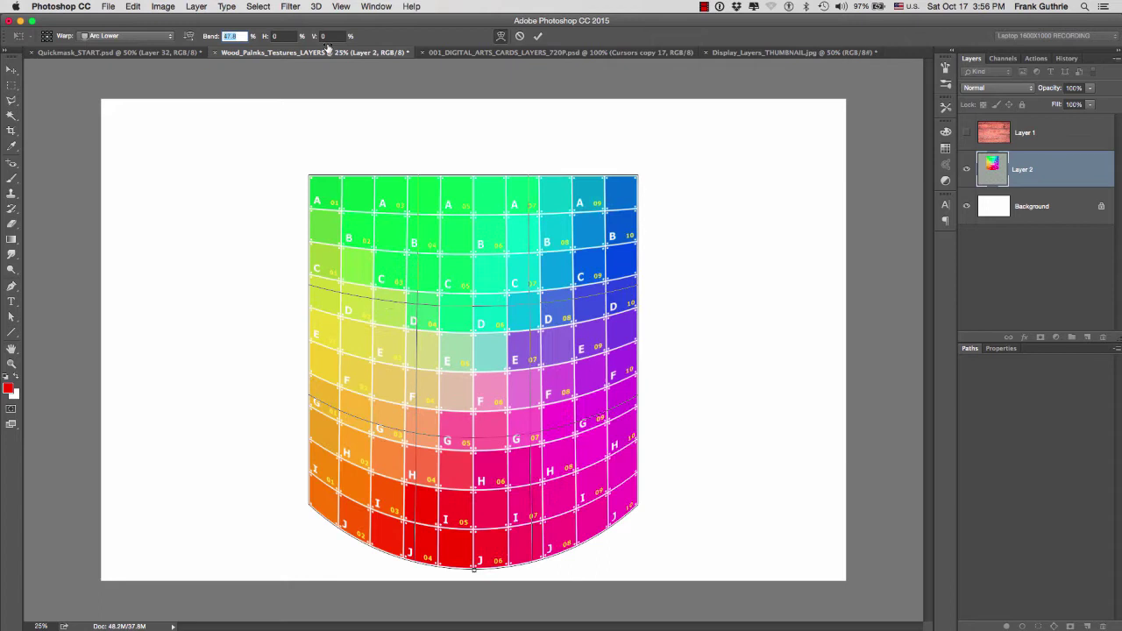
left_click(317, 41)
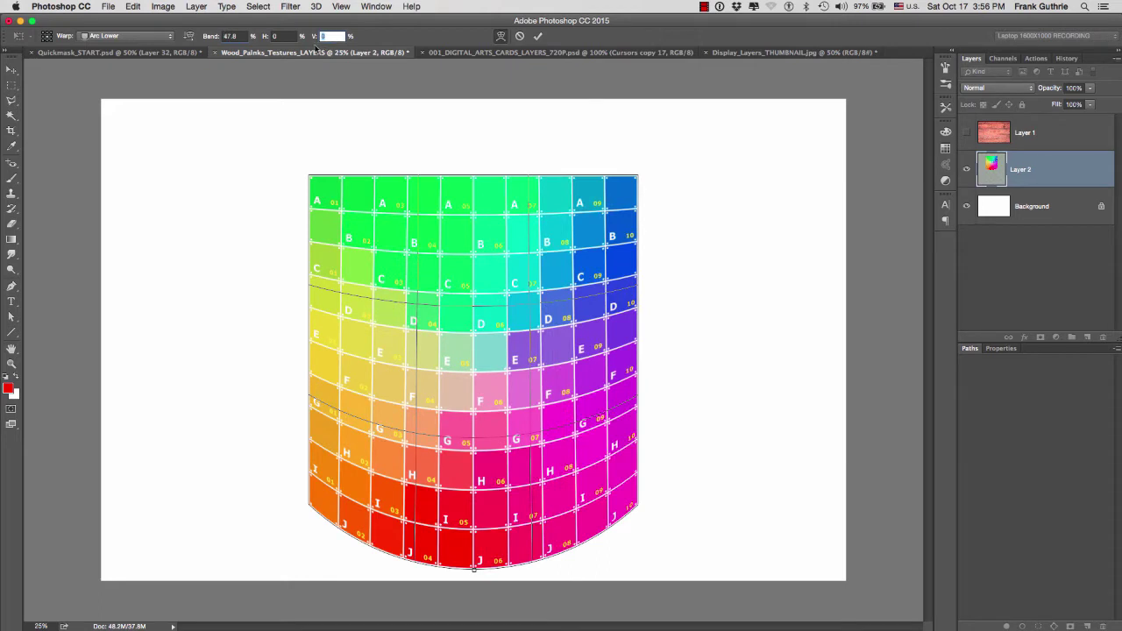
left_click(190, 36)
left_click(190, 38)
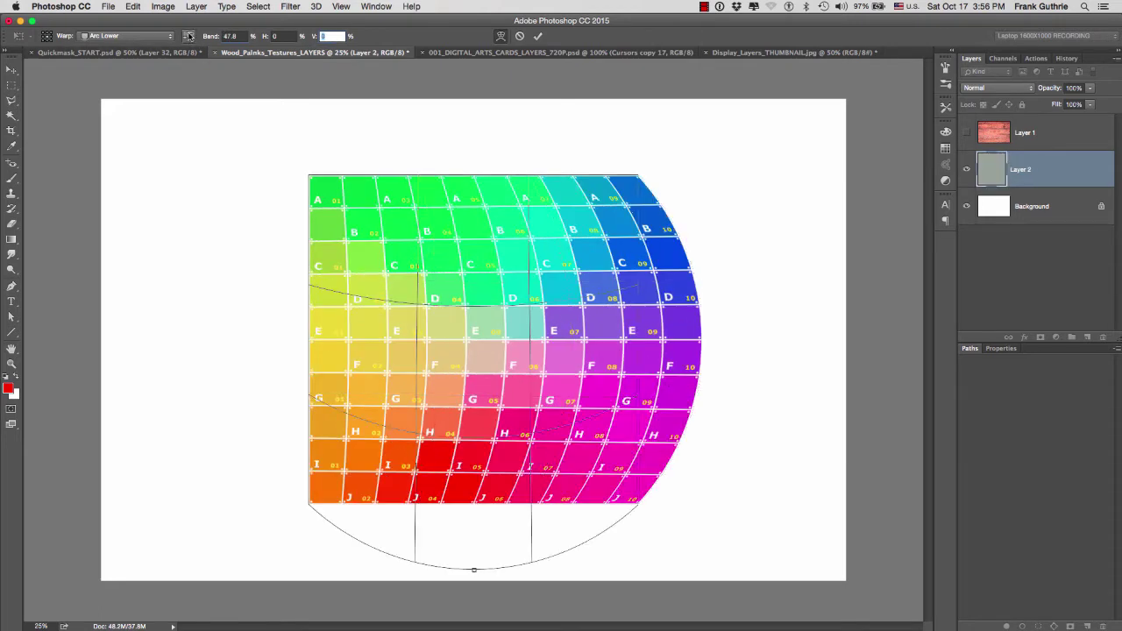
Preview Arc Upper, then Arch with its orientation toggled vertical and back.
left_click(133, 37)
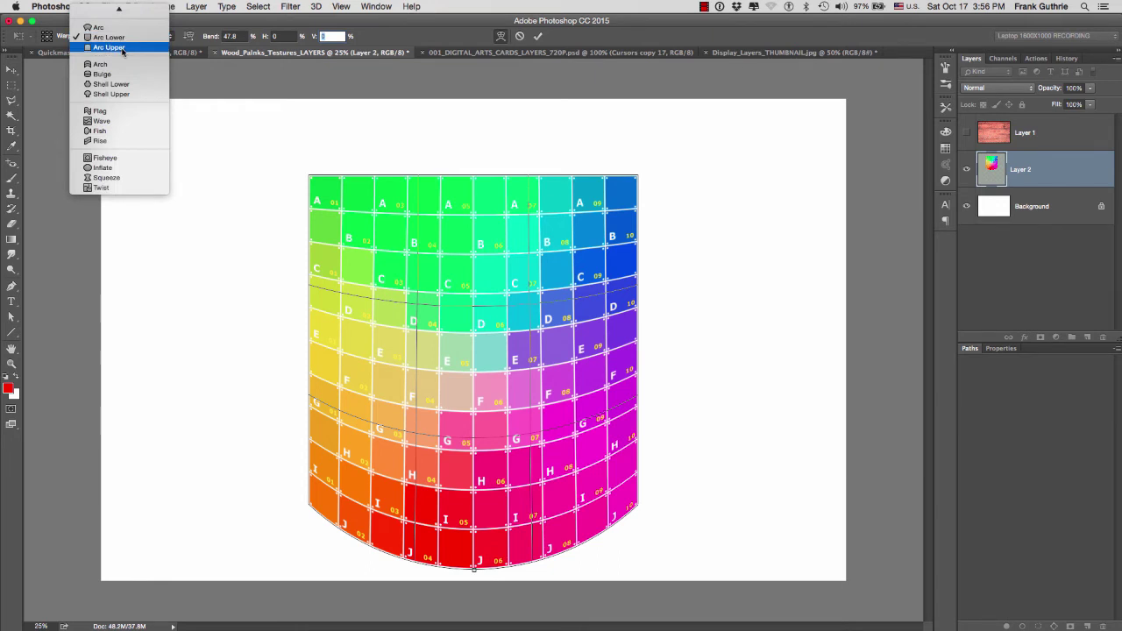
left_click(123, 50)
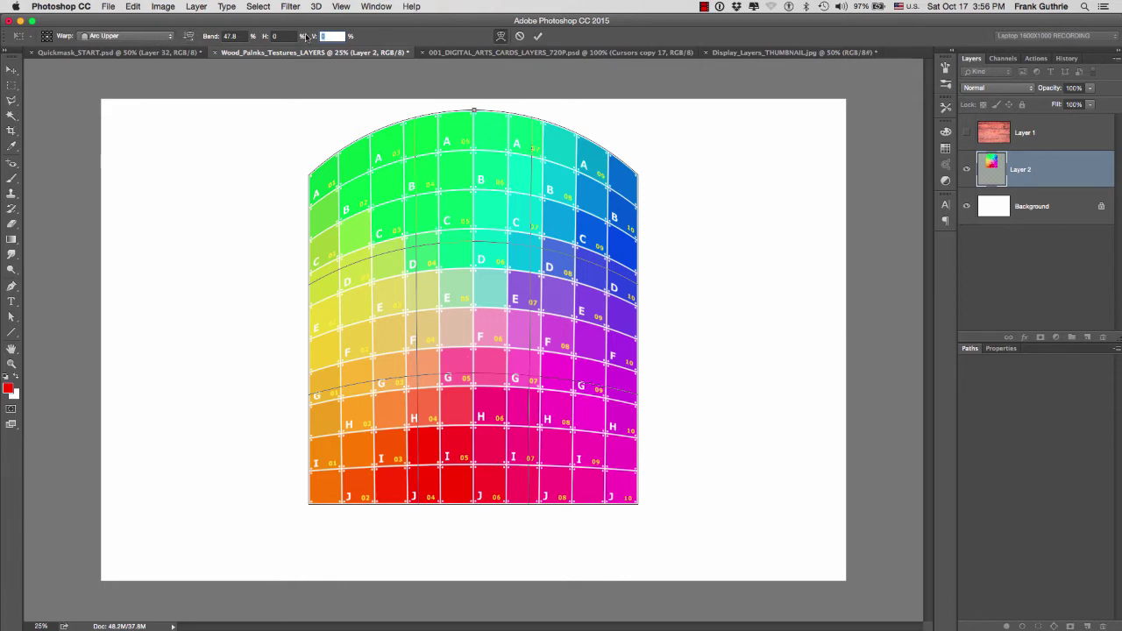
left_click(151, 36)
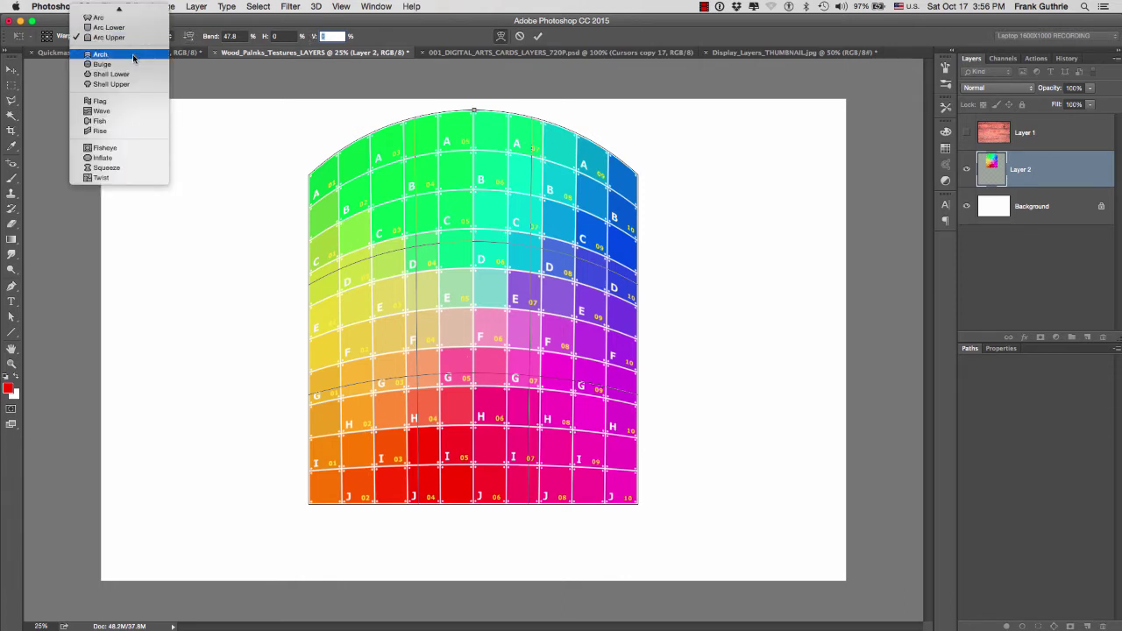
left_click(132, 56)
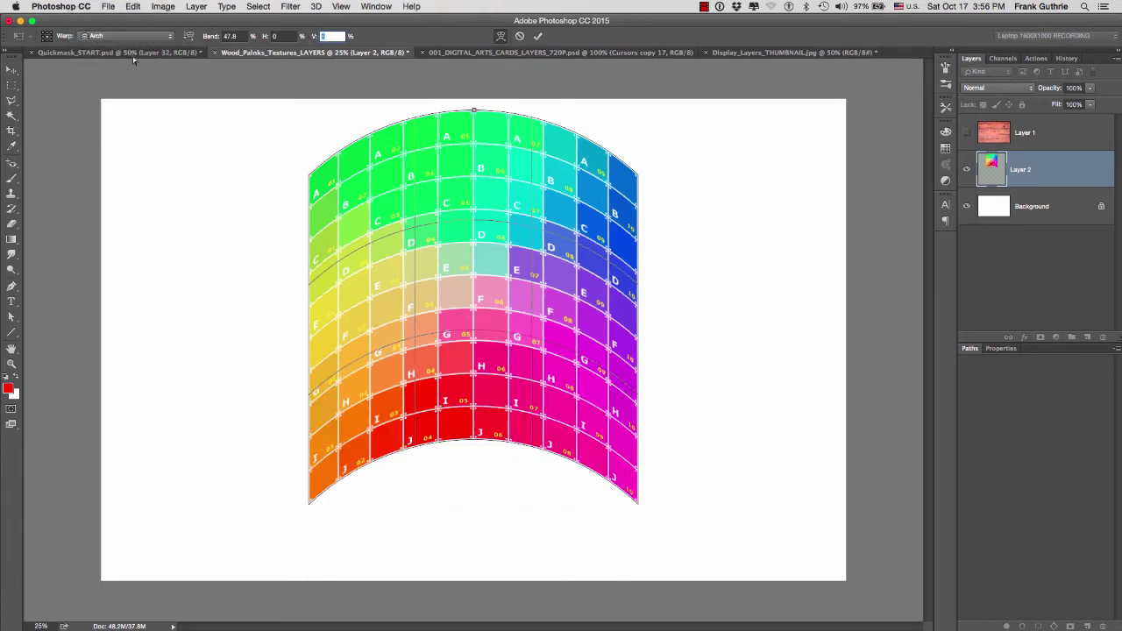
left_click(189, 38)
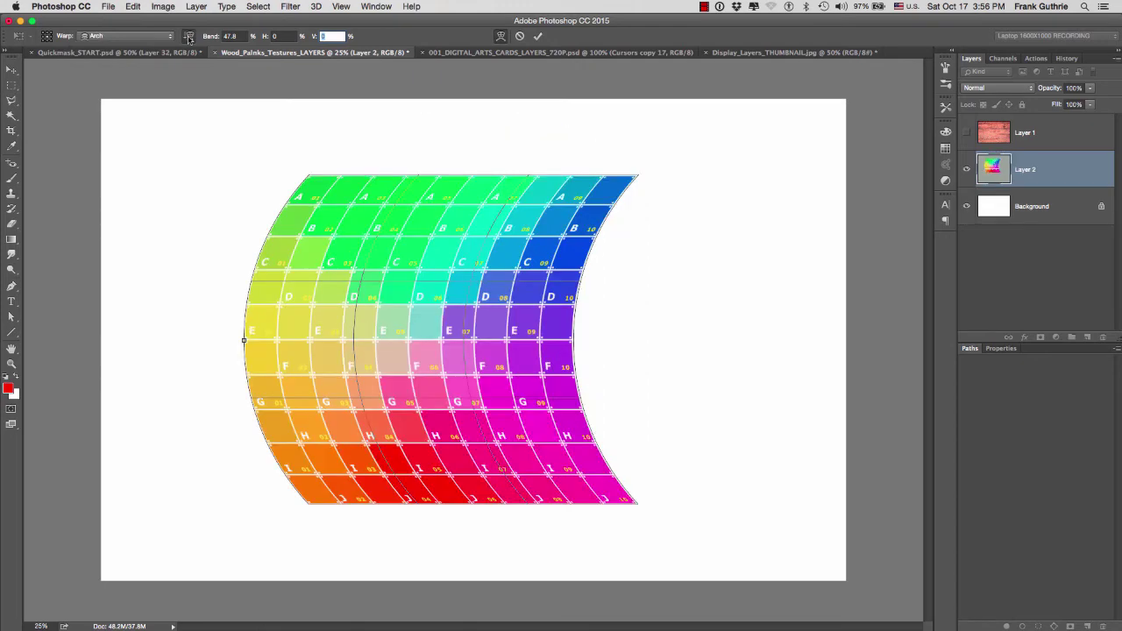
left_click(190, 39)
Preview Bulge with a stronger bend, then Shell Lower, ending on Shell Upper.
left_click(136, 36)
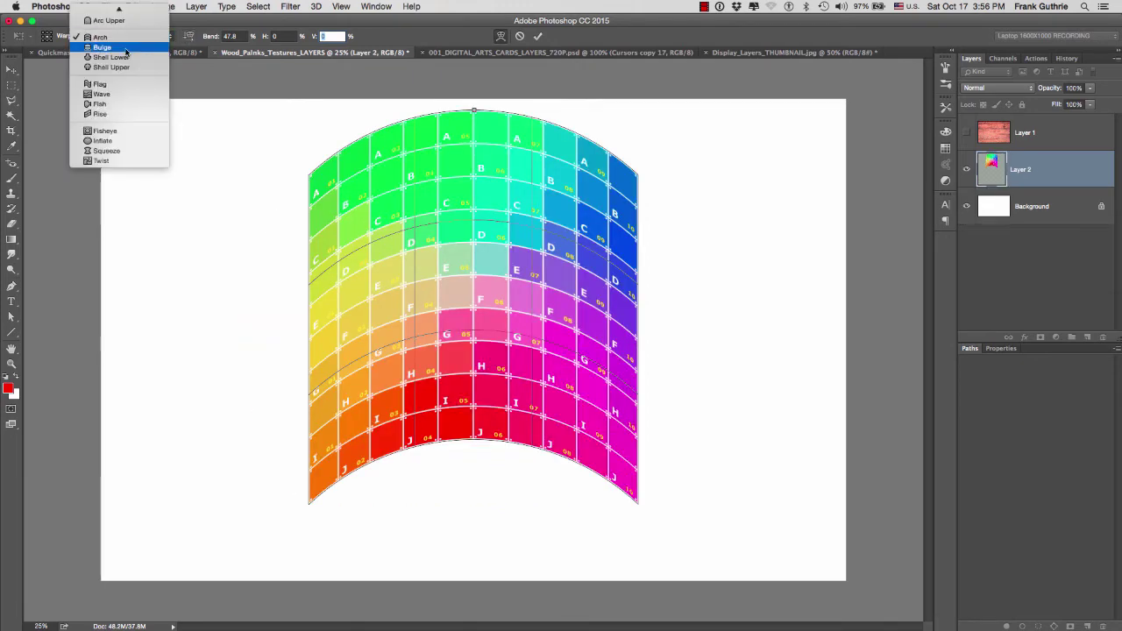
left_click(124, 48)
left_click_drag(211, 36, 153, 45)
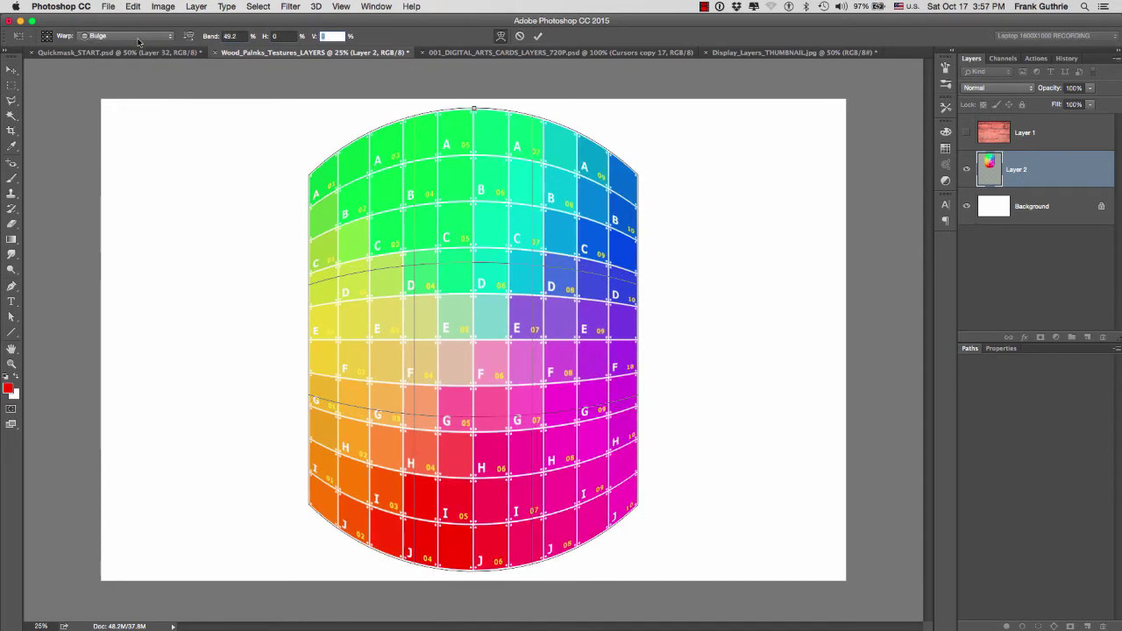
left_click(138, 40)
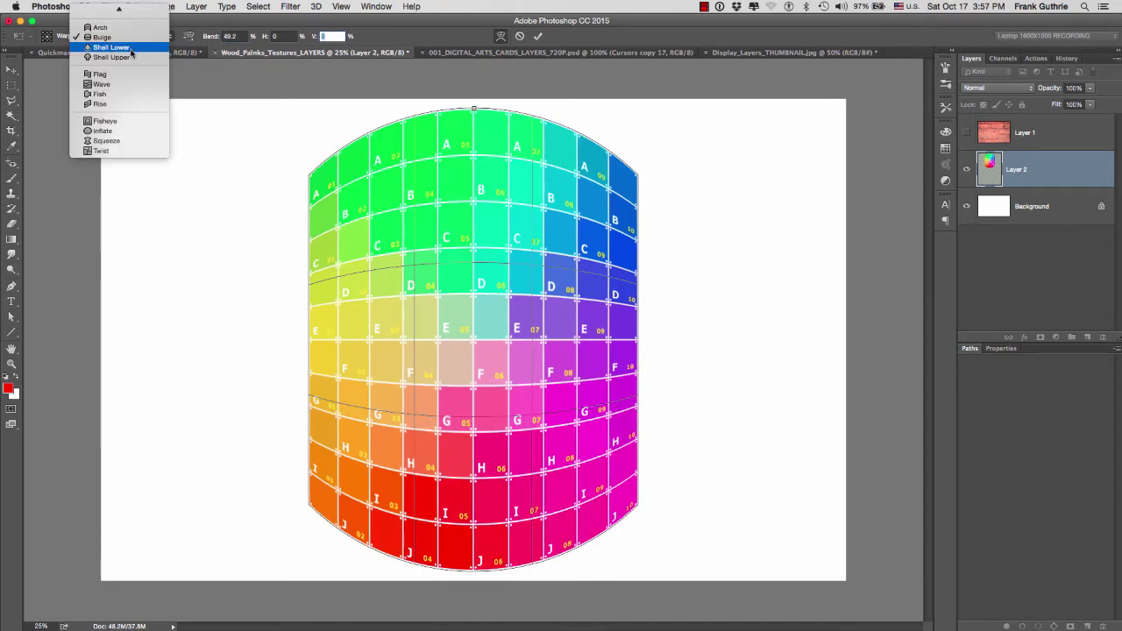
left_click(131, 53)
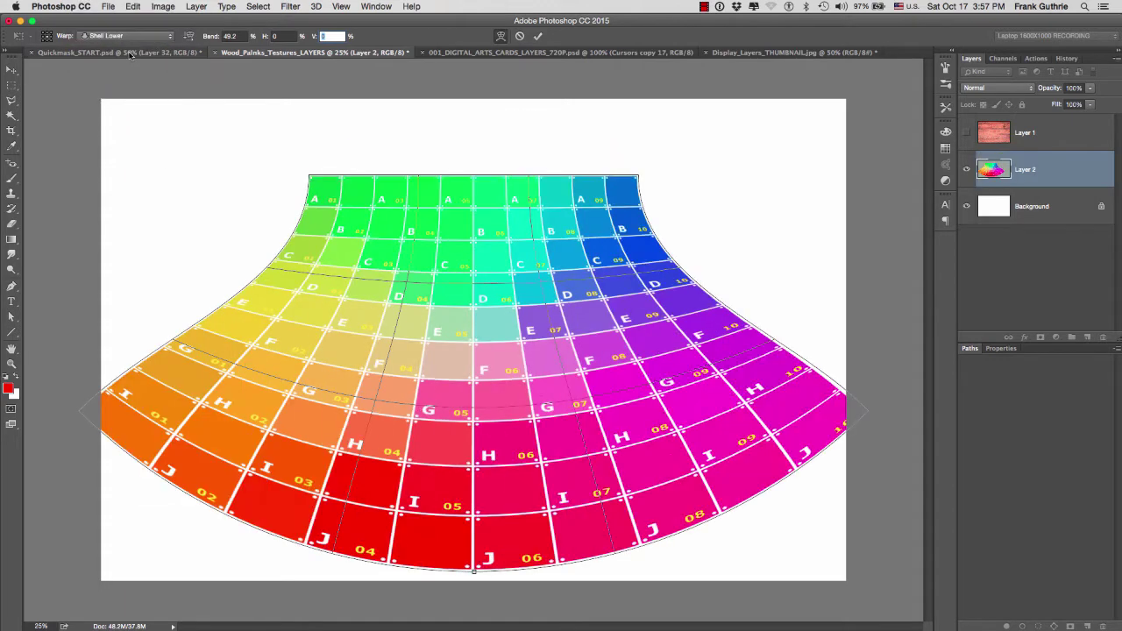
left_click(132, 37)
left_click(130, 47)
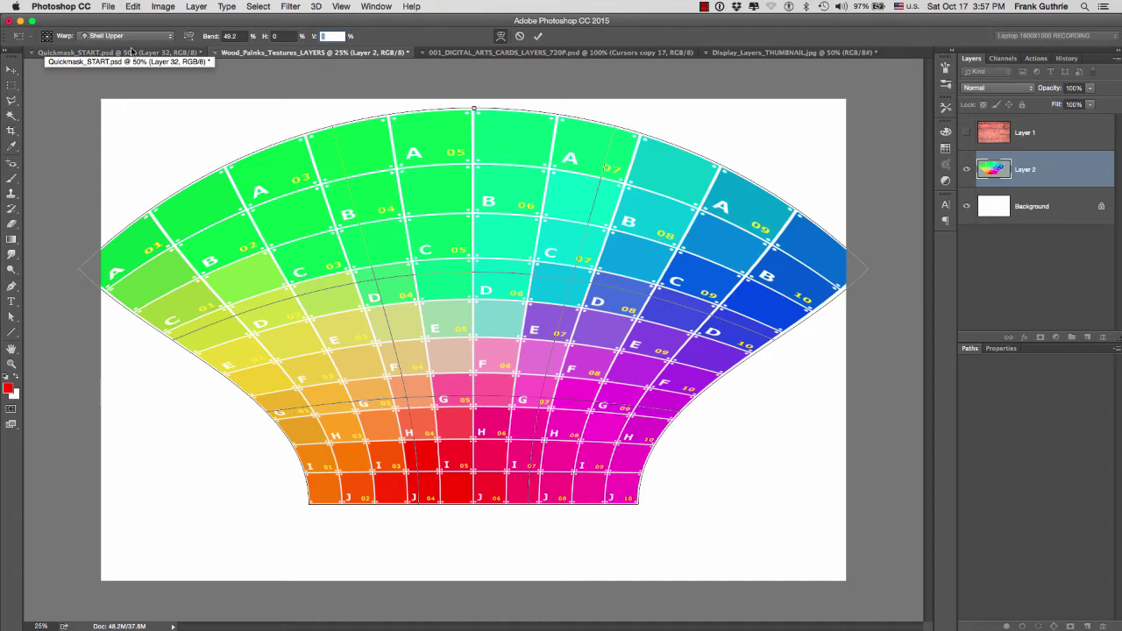
left_click(136, 36)
Try the Flag warp at 22.2 bend, then a vertical Wave warp at 39.0 bend.
left_click(131, 55)
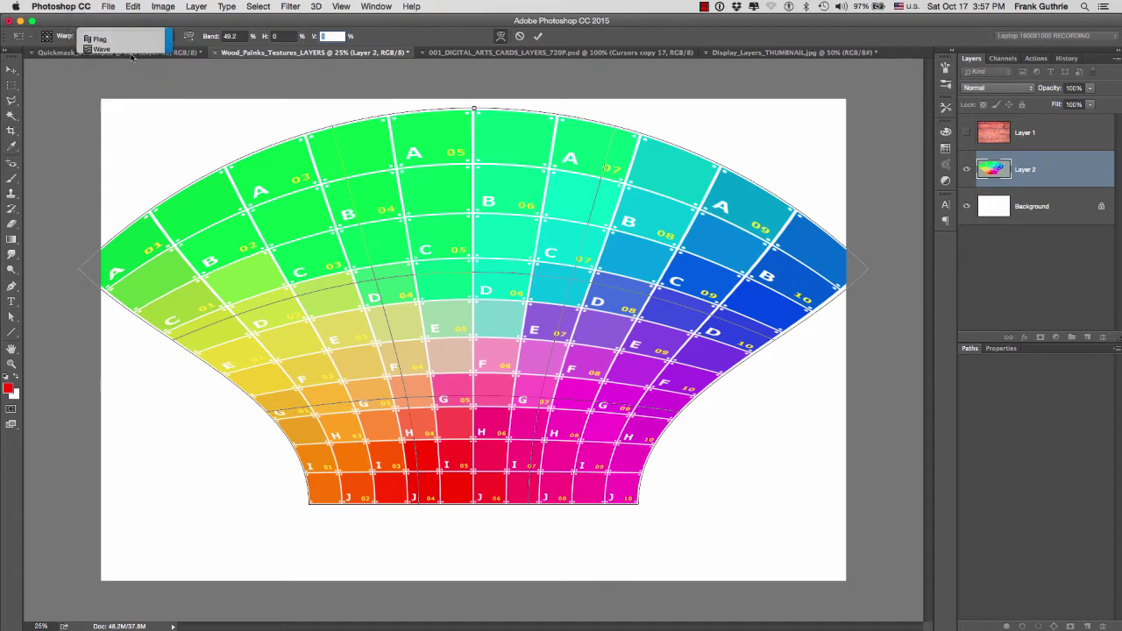
type("22.2")
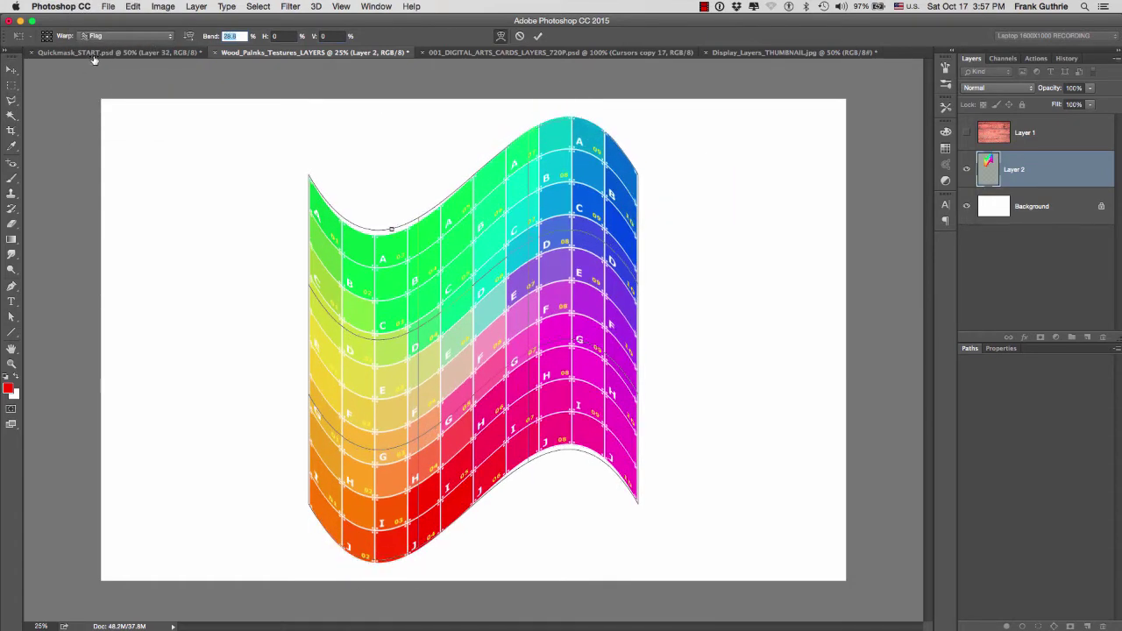
key("Tab")
key("Tab")
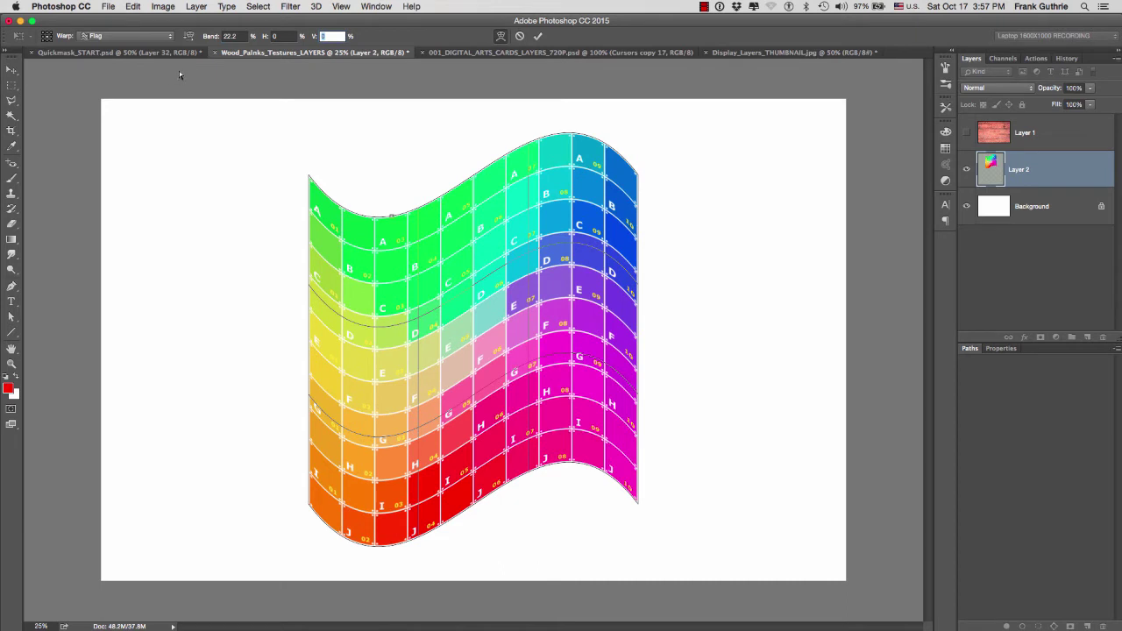
left_click(137, 38)
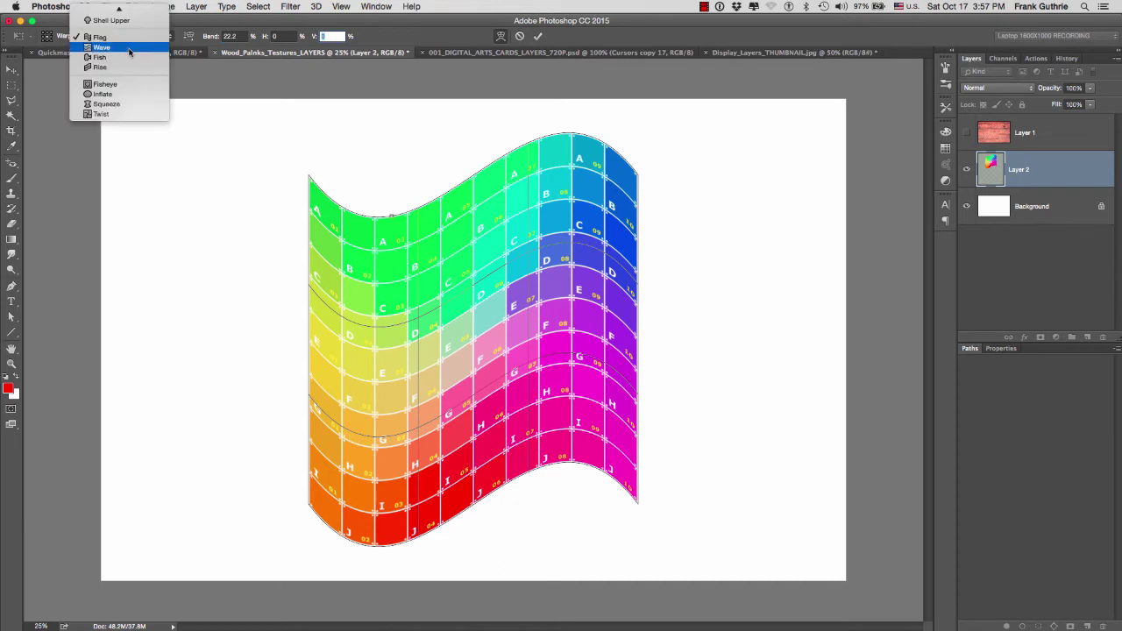
left_click(130, 49)
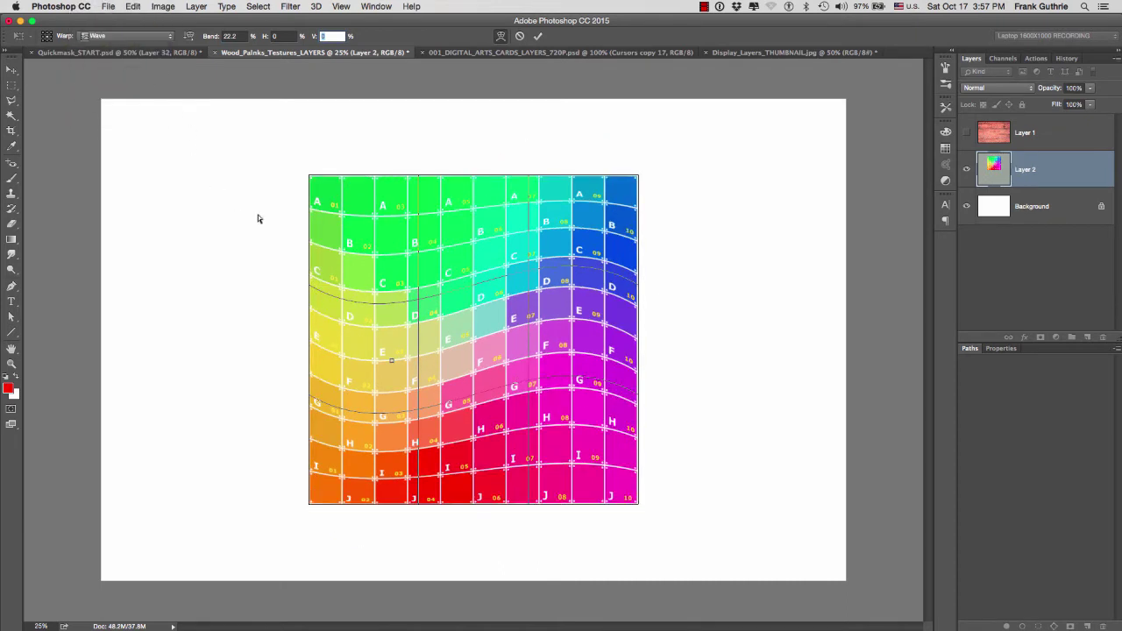
left_click_drag(211, 40, 440, 197)
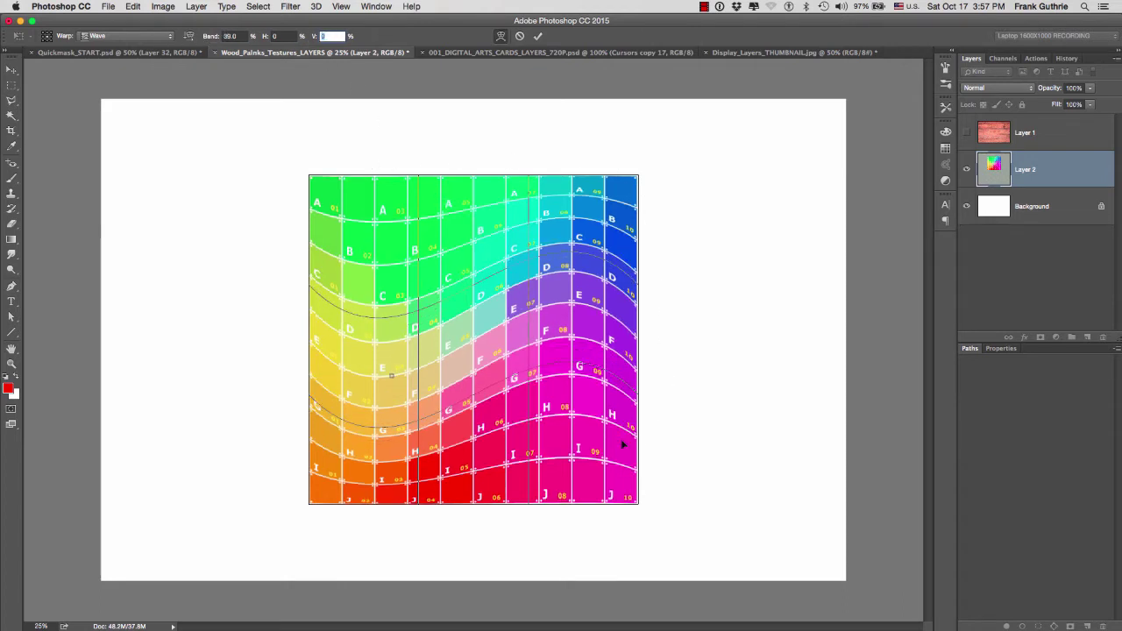
left_click(191, 38)
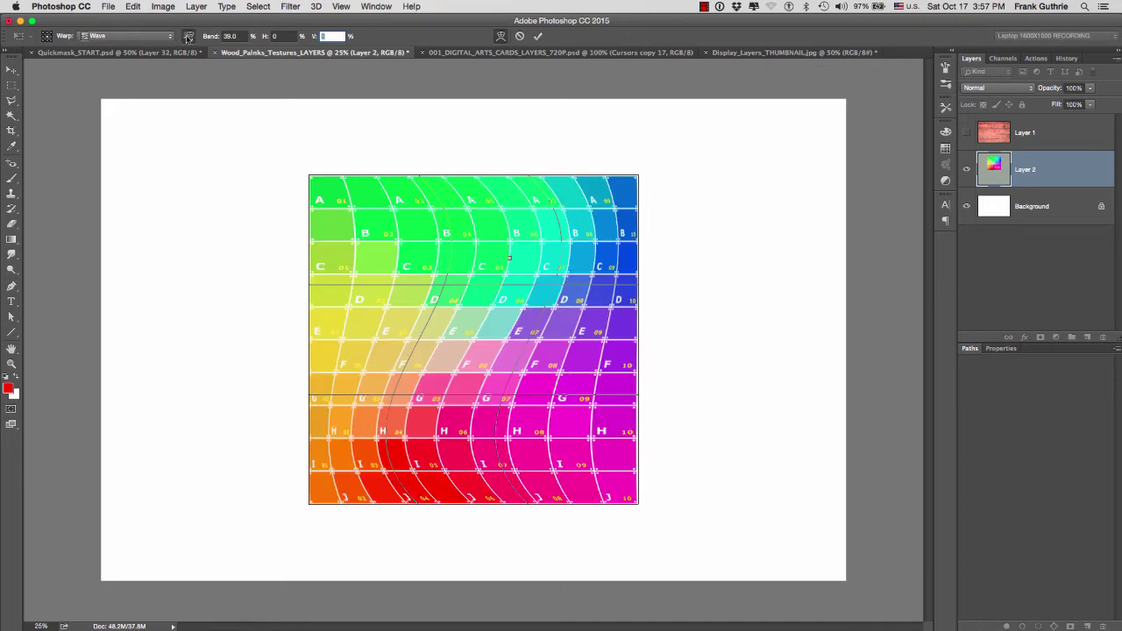
Apply the Fish warp in vertical orientation with a bend of -39.
left_click(188, 38)
left_click(131, 39)
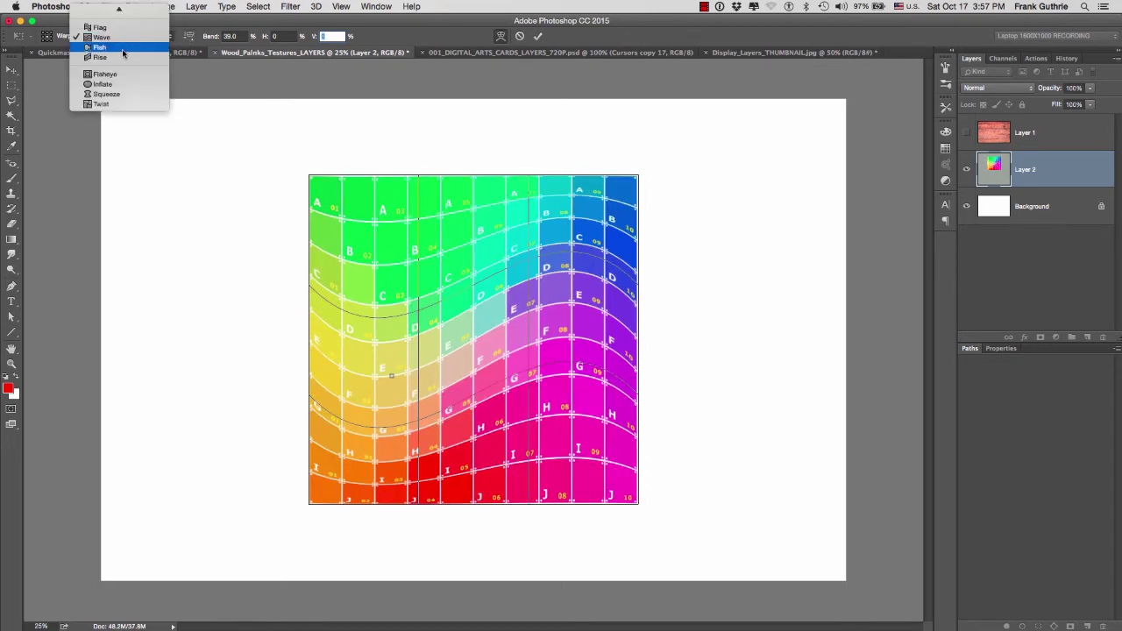
left_click(122, 55)
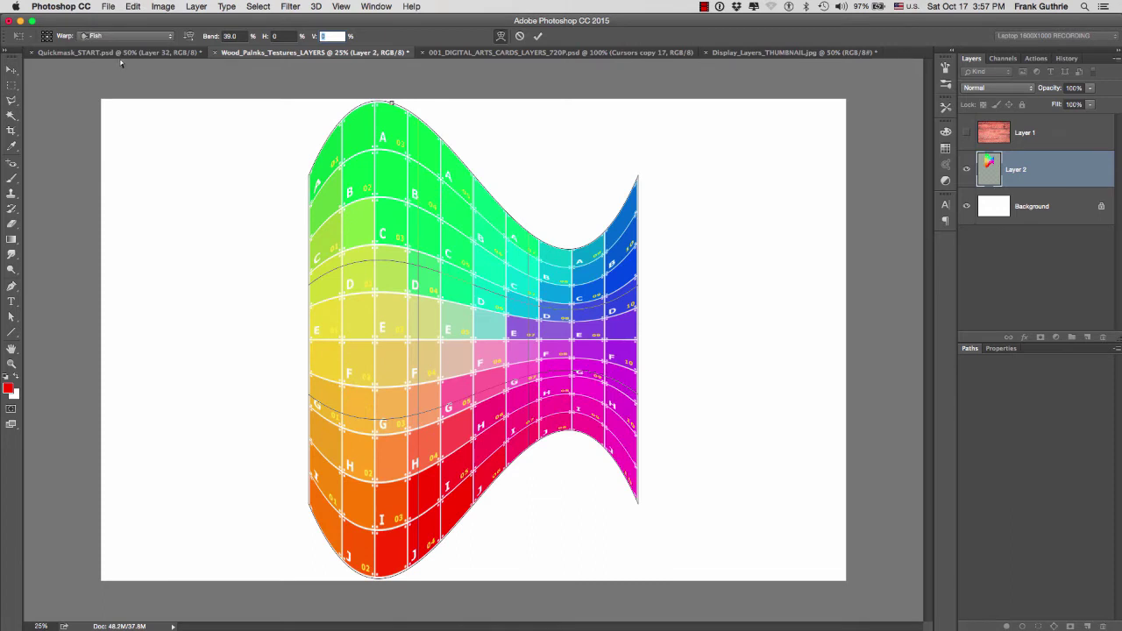
left_click(187, 36)
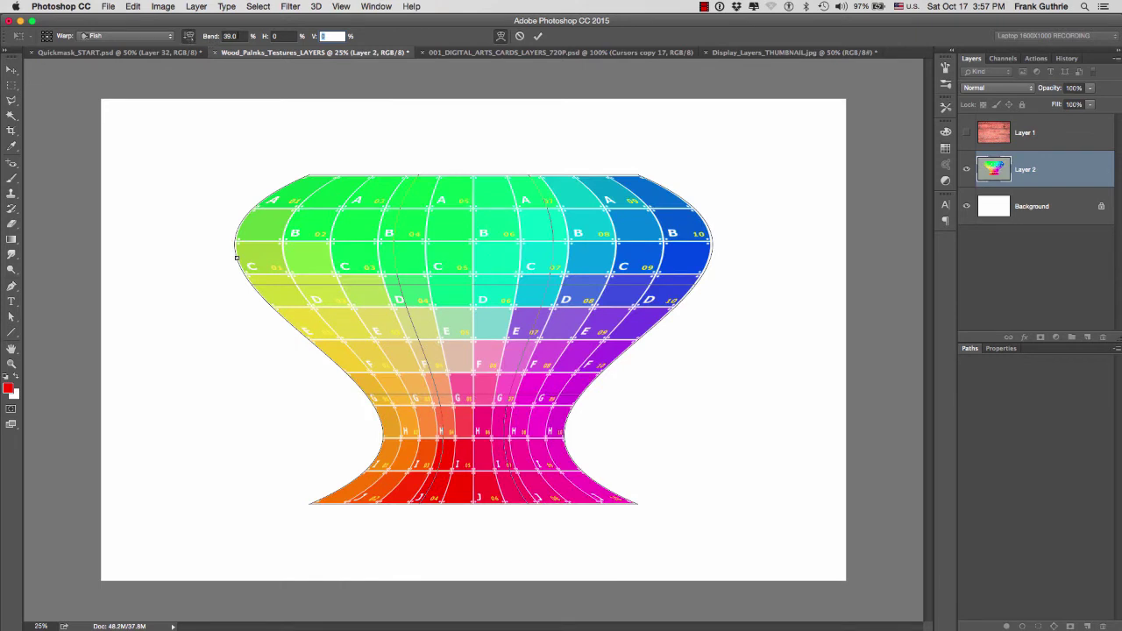
left_click(197, 36)
key("BackSpace")
type("-39")
key("Return")
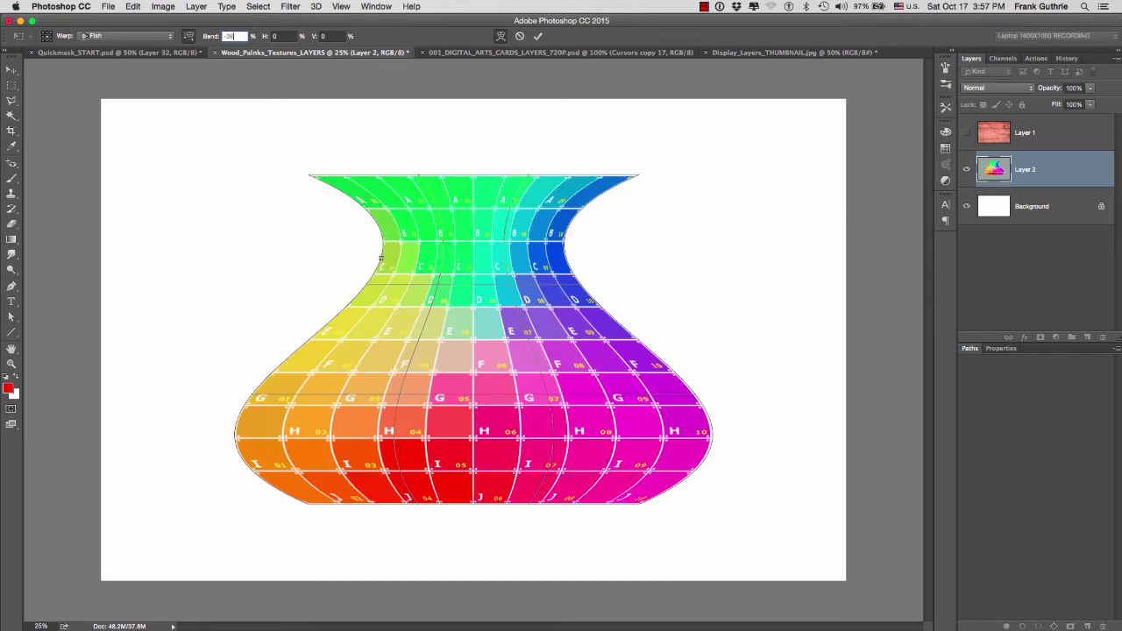
Preview the Rise warp, resetting then raising its bend and toggling orientation vertical and back.
left_click(132, 39)
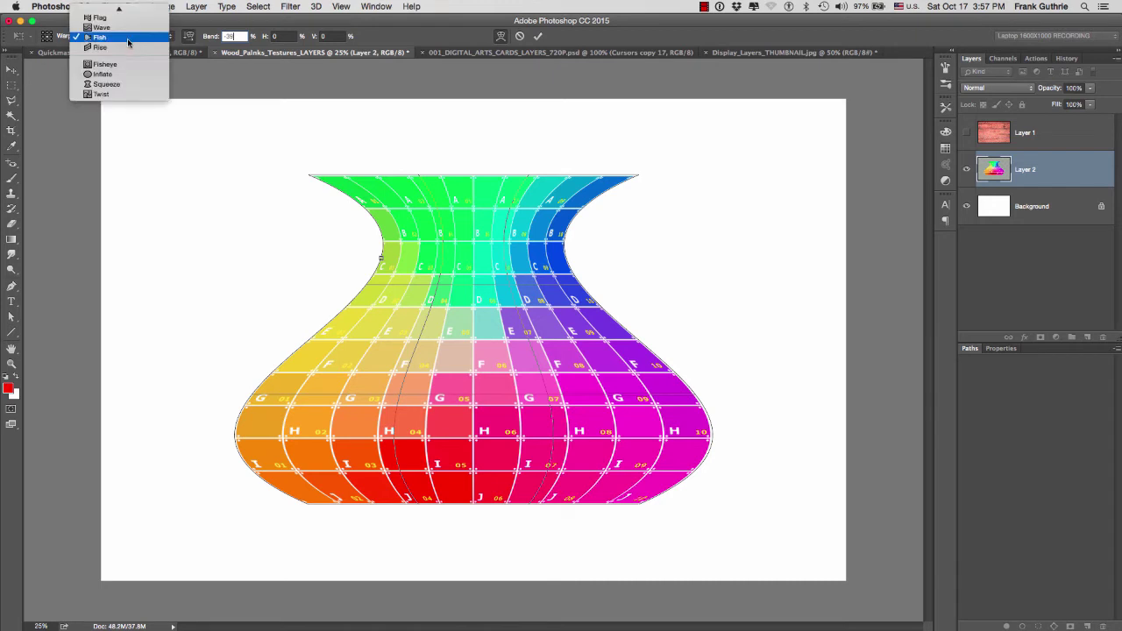
left_click(124, 49)
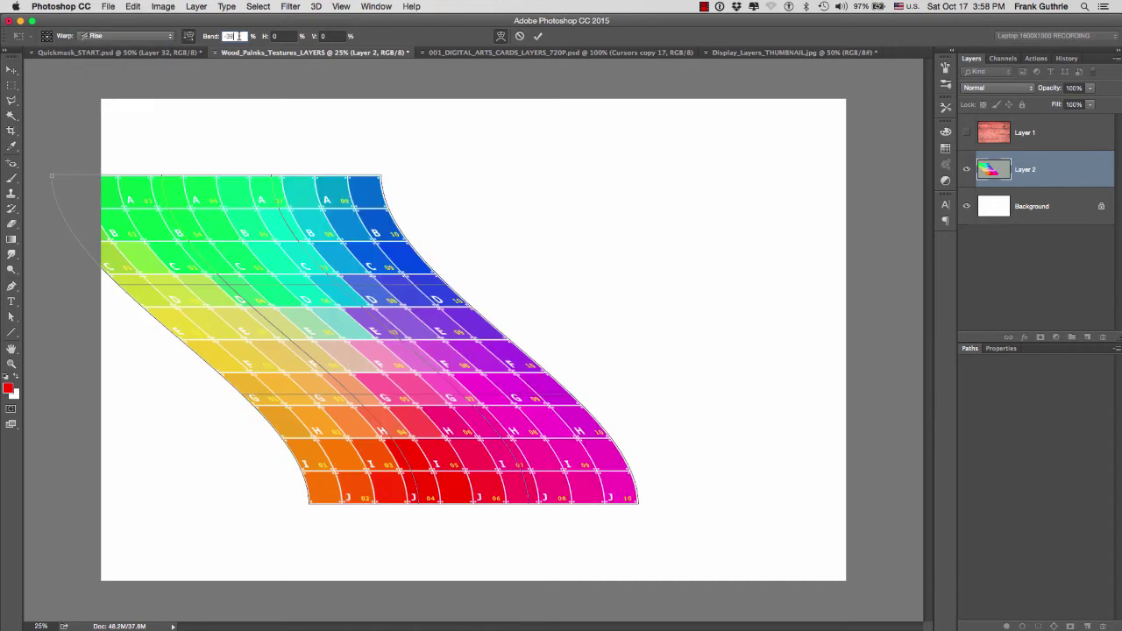
key("BackSpace")
type("0")
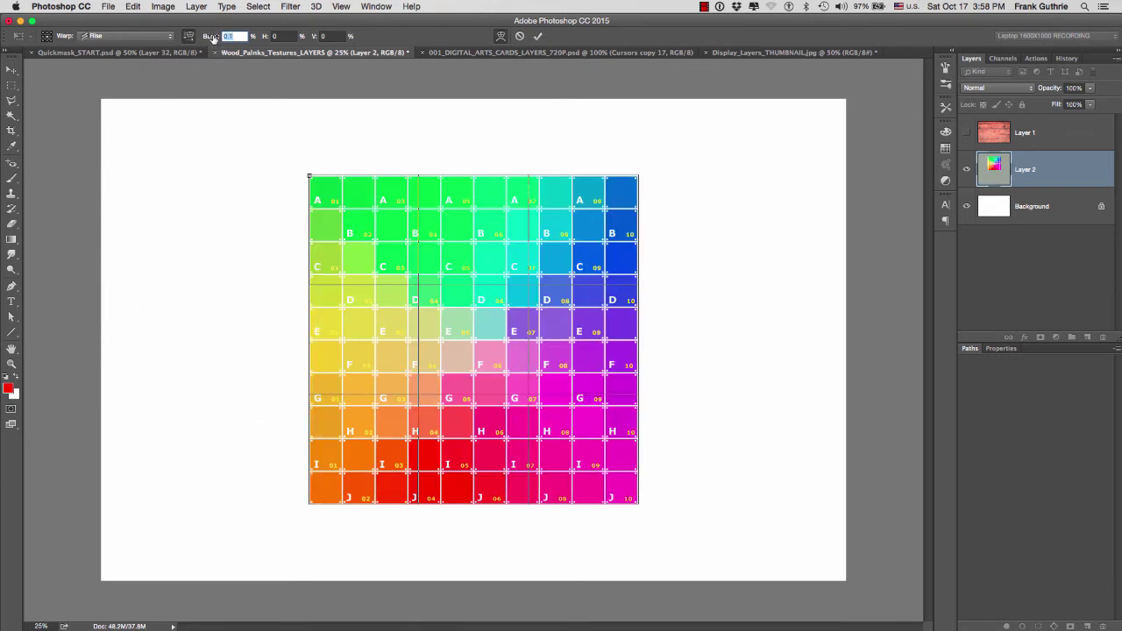
left_click_drag(213, 38, 377, 50)
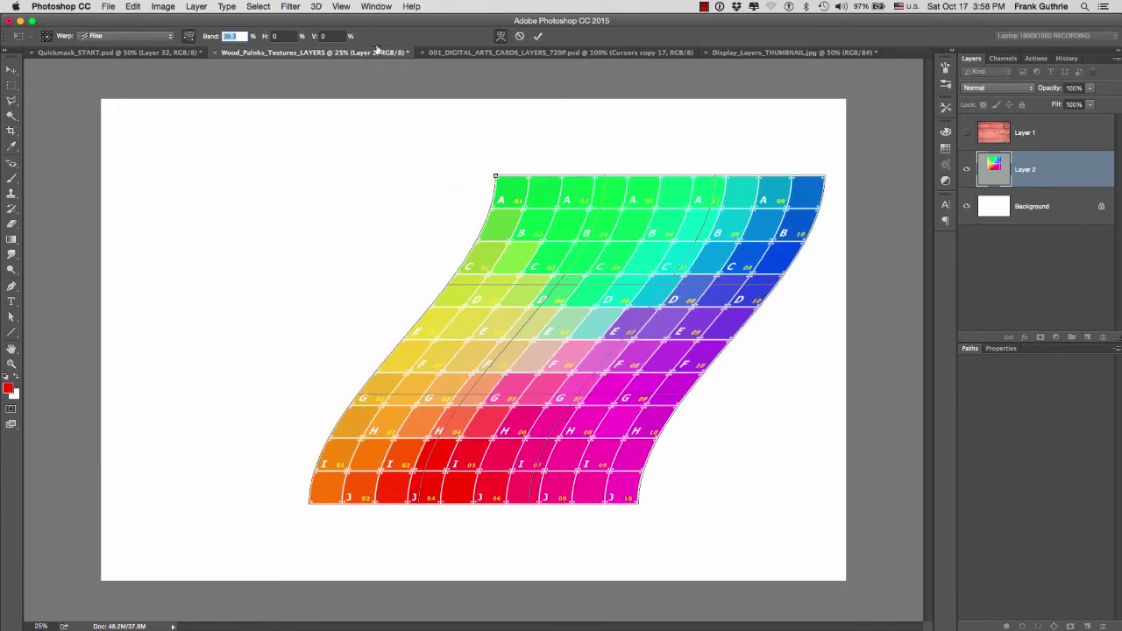
left_click(191, 36)
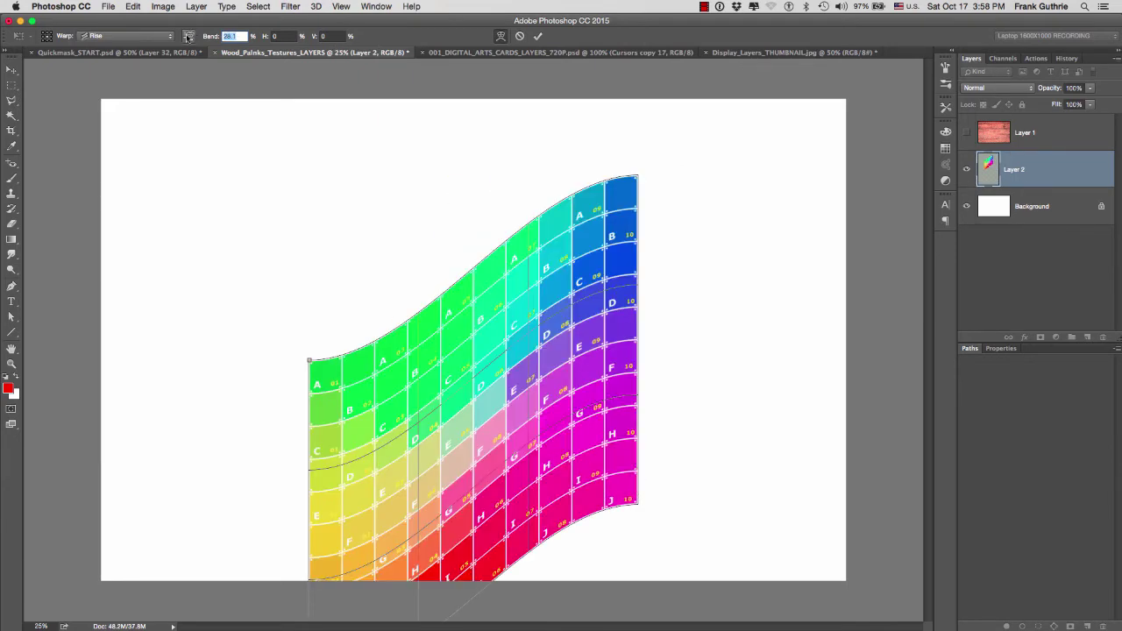
left_click(187, 37)
left_click(188, 38)
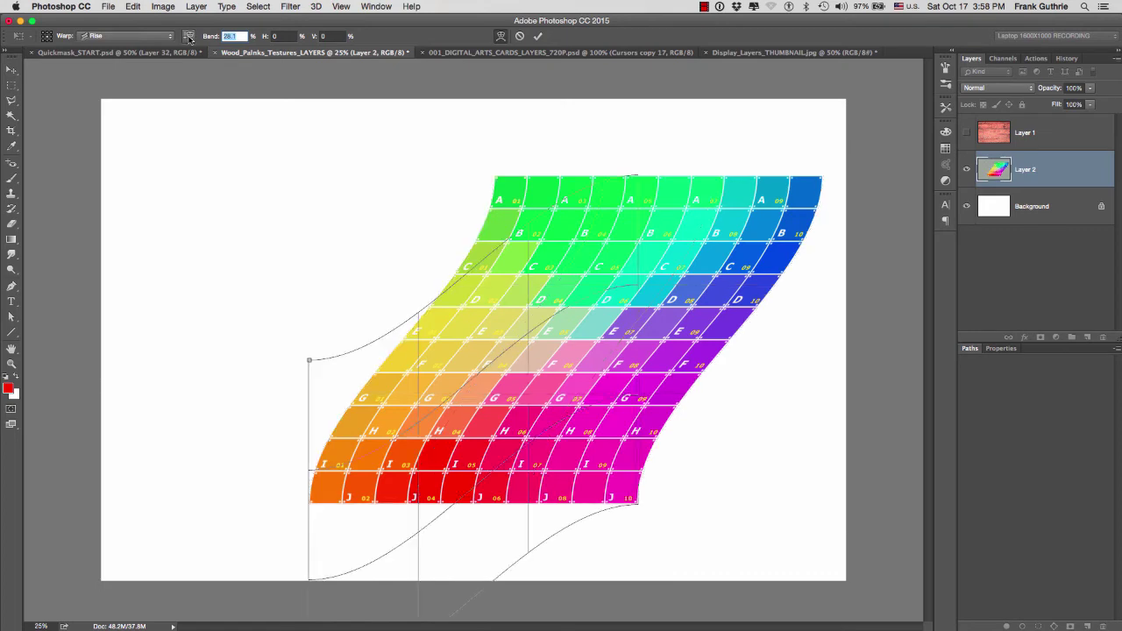
left_click(187, 38)
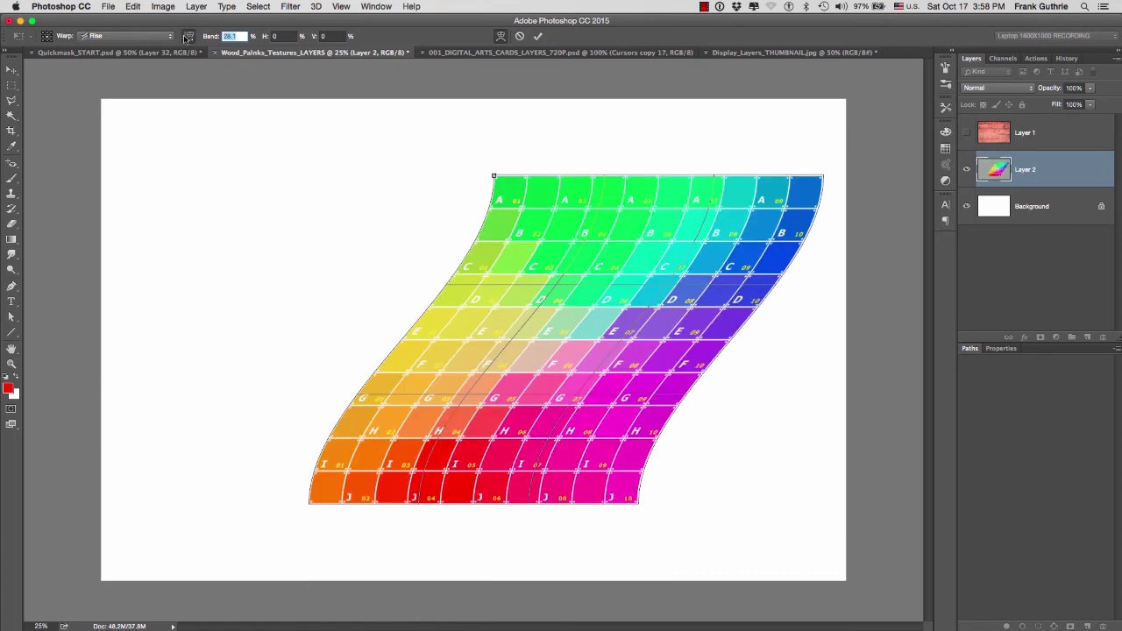
Switch to the Fisheye warp and set its bend to 50.
left_click(137, 38)
left_click(112, 48)
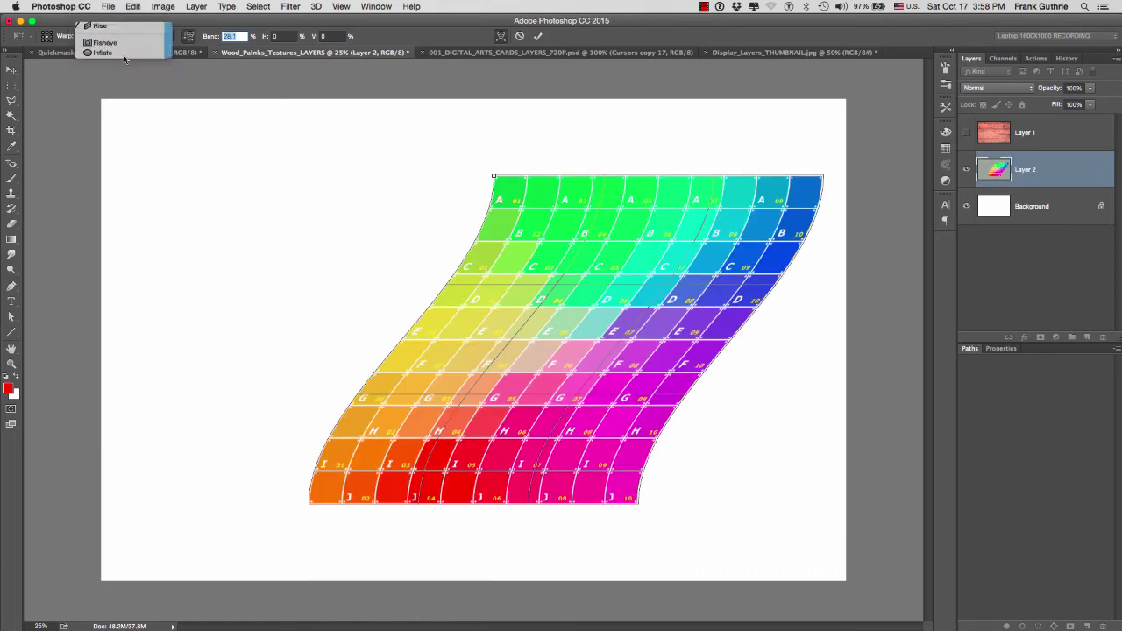
mouse_move(208, 44)
left_mouse_down()
mouse_move(319, 43)
mouse_move(192, 40)
left_mouse_up()
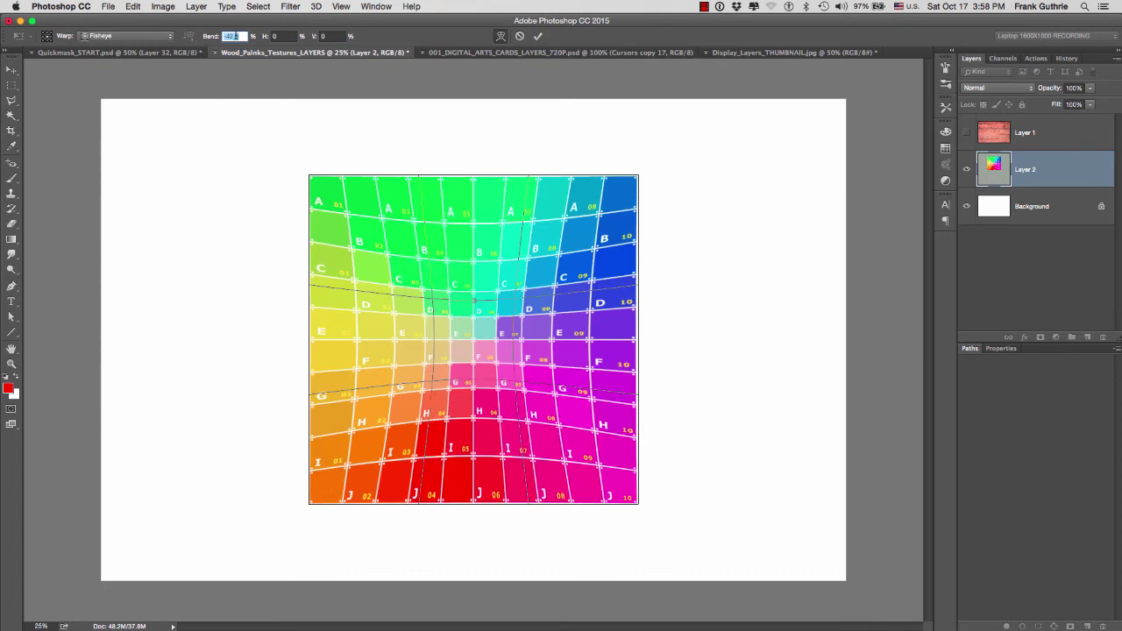
type("50")
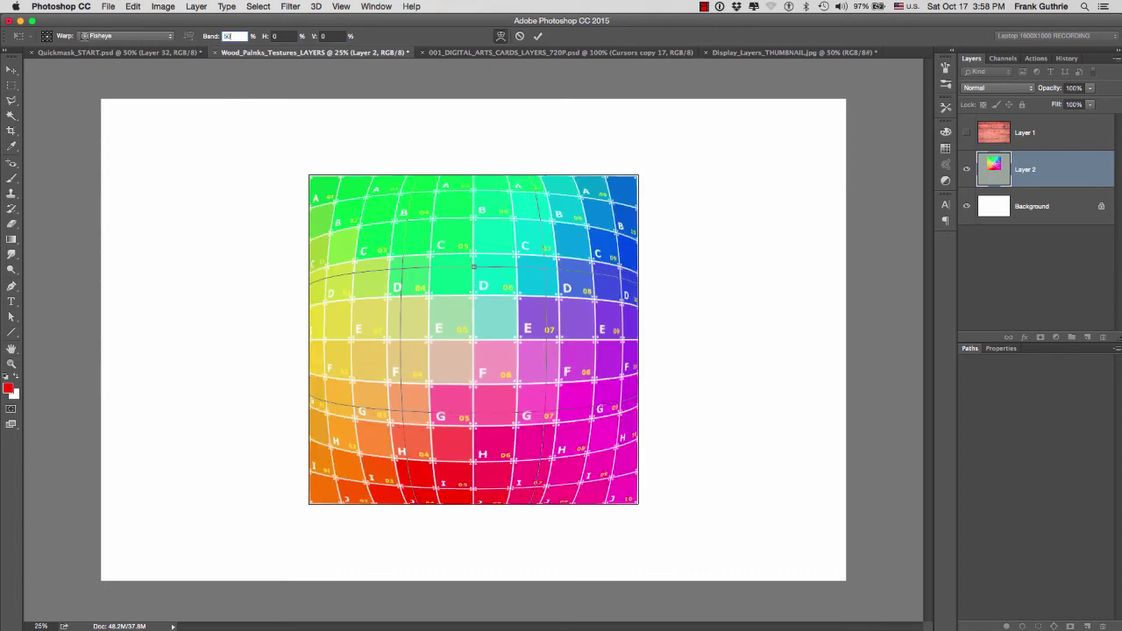
Preview Inflate with a large bend, then Squeeze turned vertical.
left_click(123, 35)
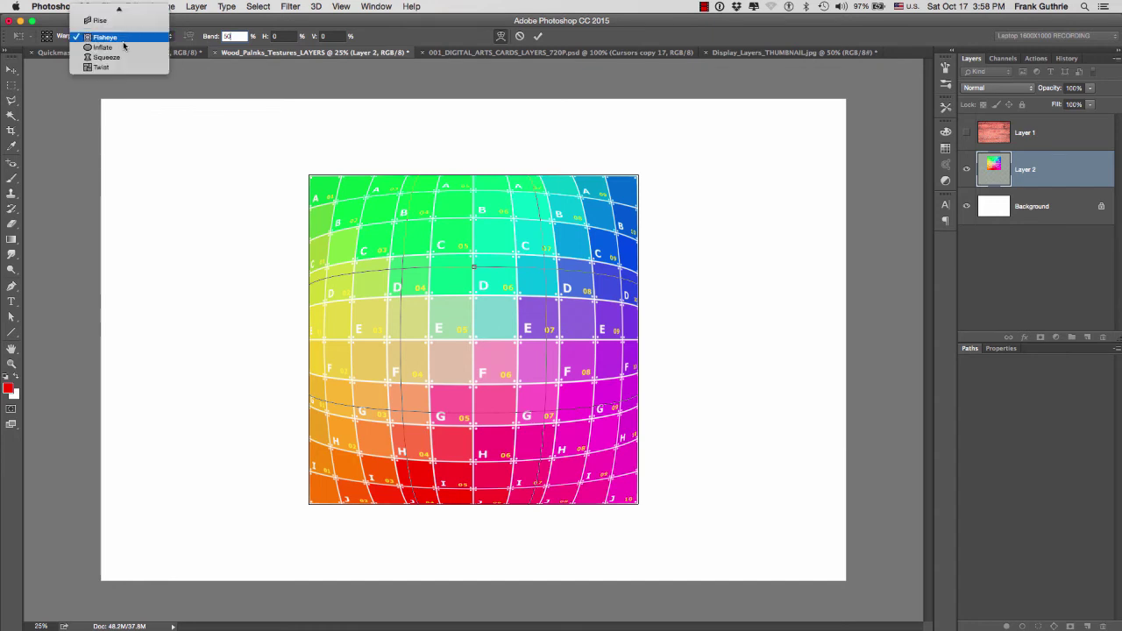
left_click(117, 61)
left_click_drag(210, 36, 415, 44)
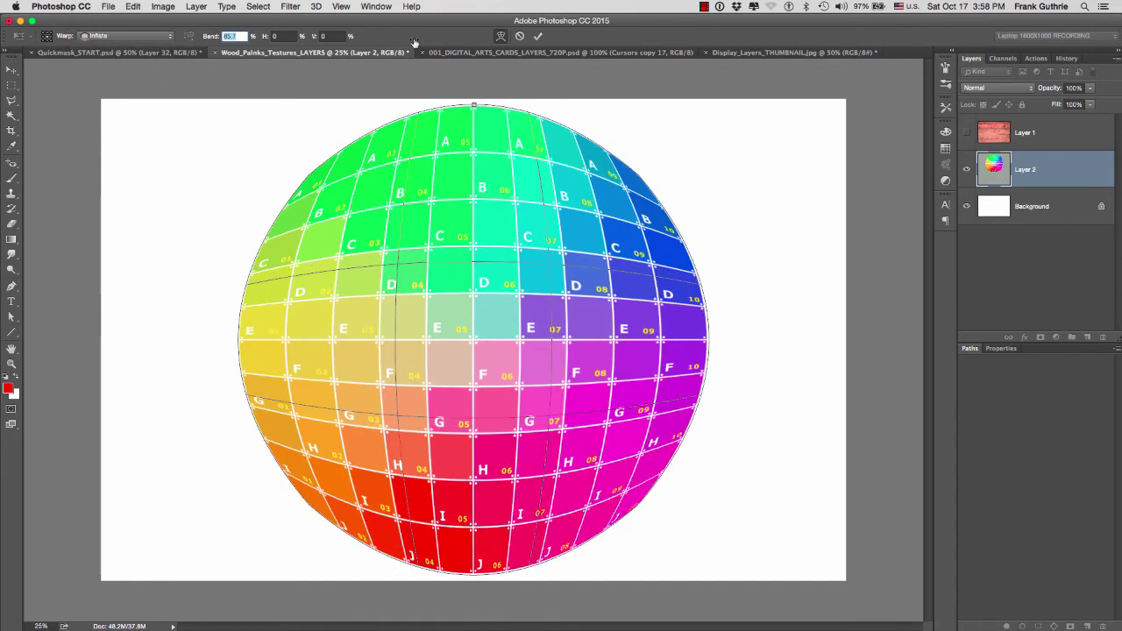
left_click(136, 36)
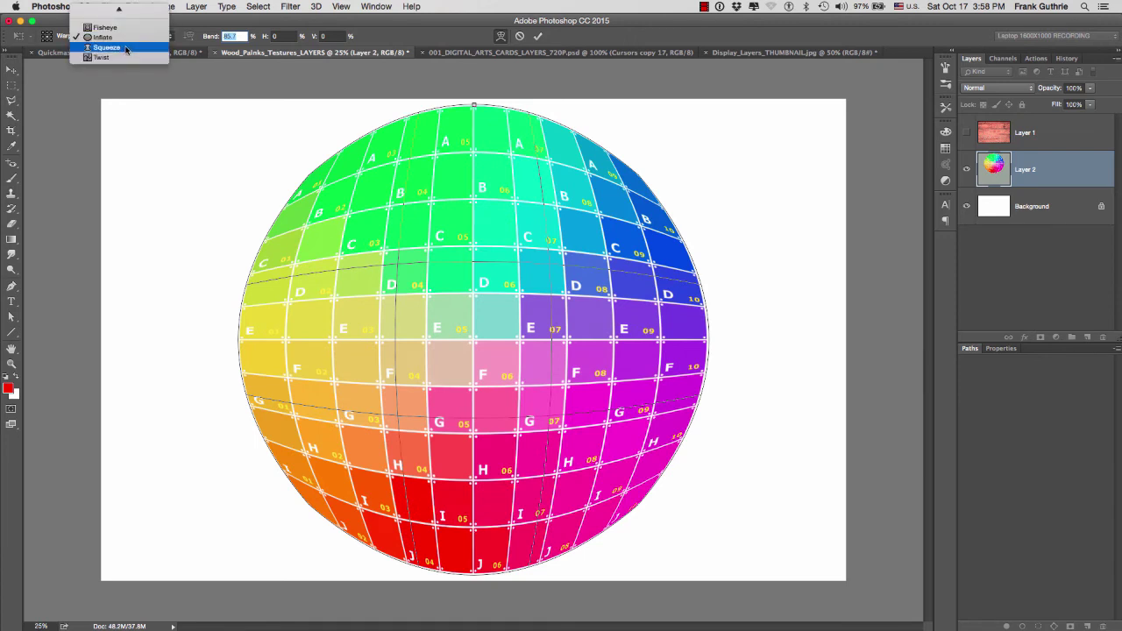
left_click(125, 49)
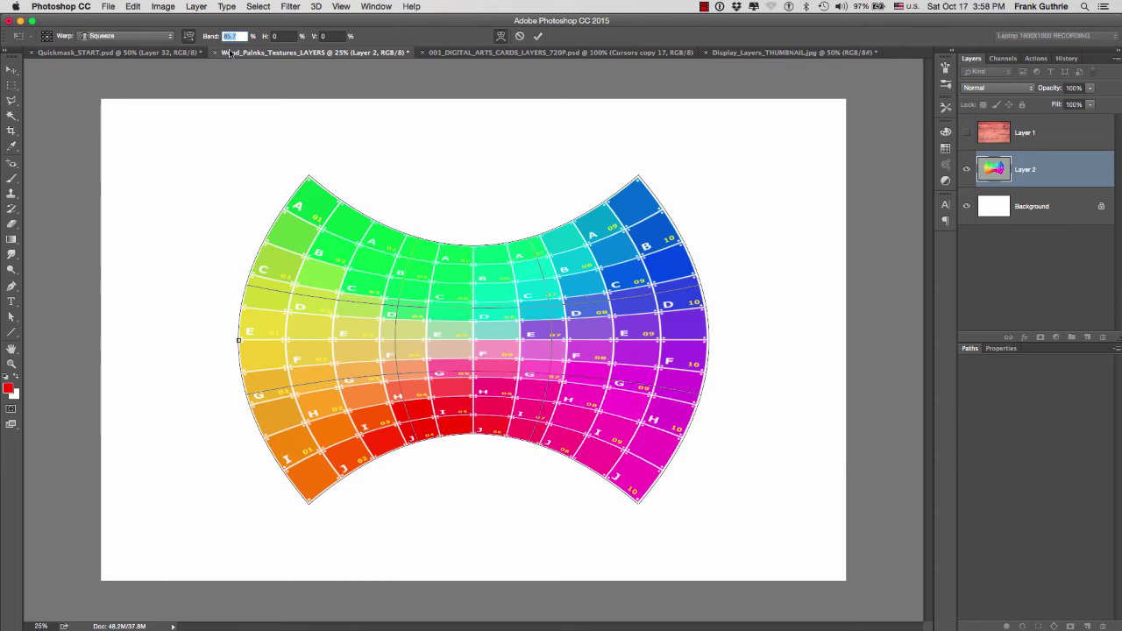
left_click(187, 36)
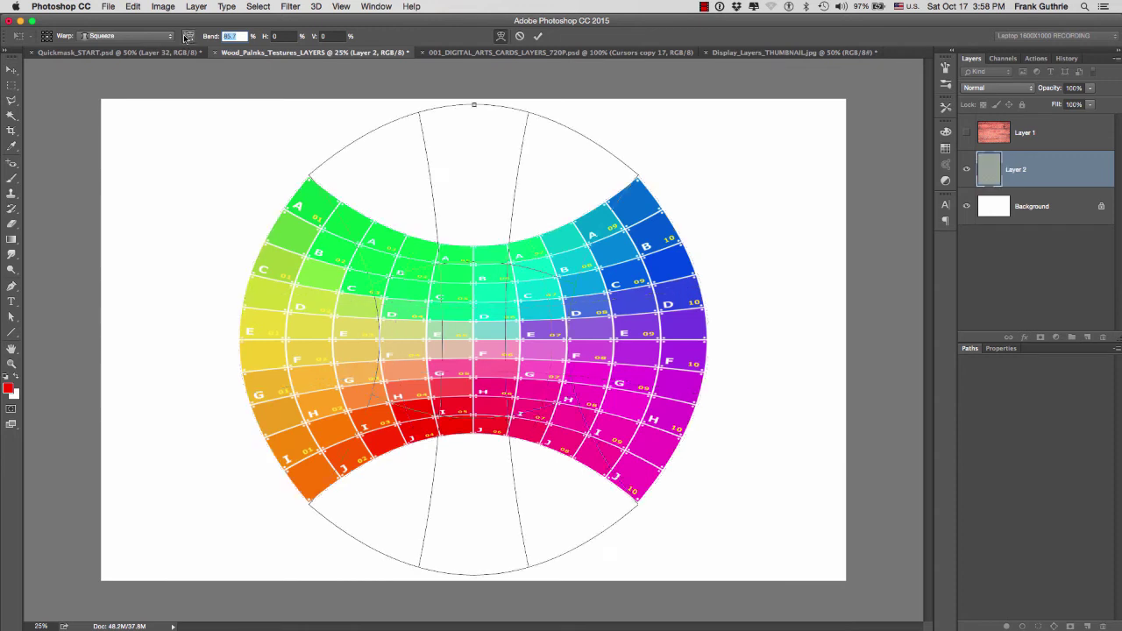
Apply a gentle Twist warp with reduced bend and commit it to Layer 2.
left_click(123, 36)
left_click(120, 50)
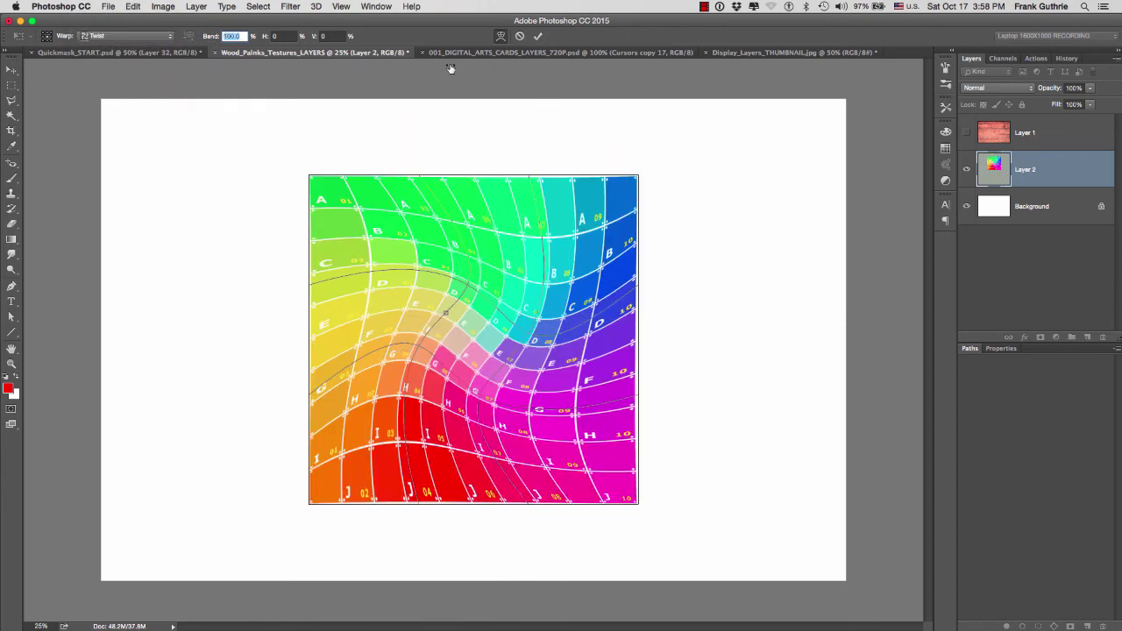
left_click_drag(215, 36, 58, 62)
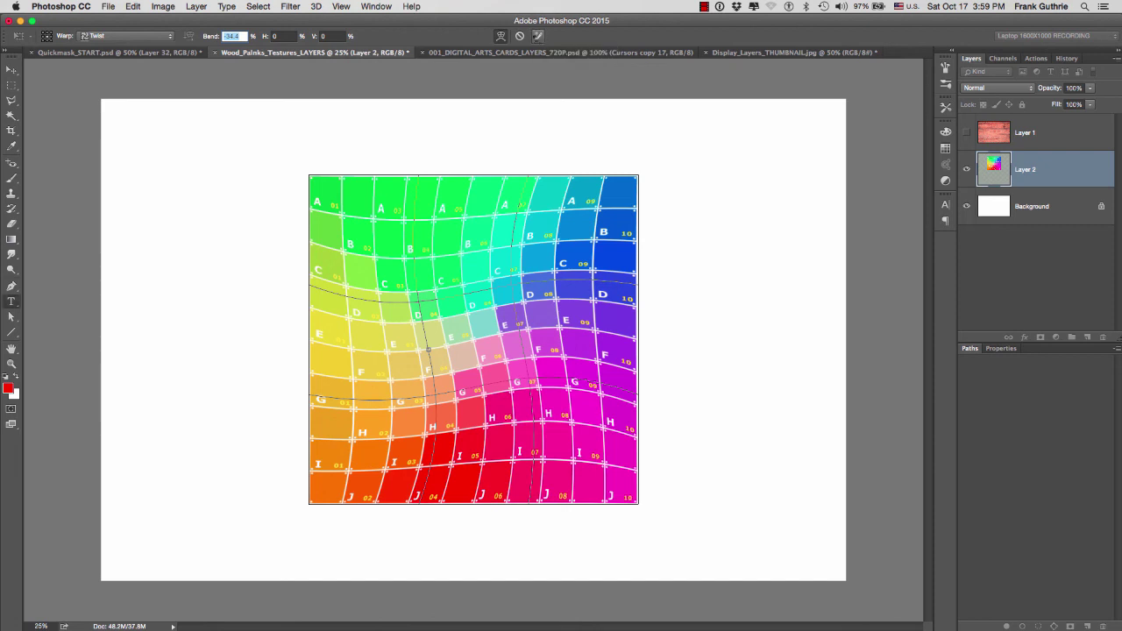
left_click(538, 36)
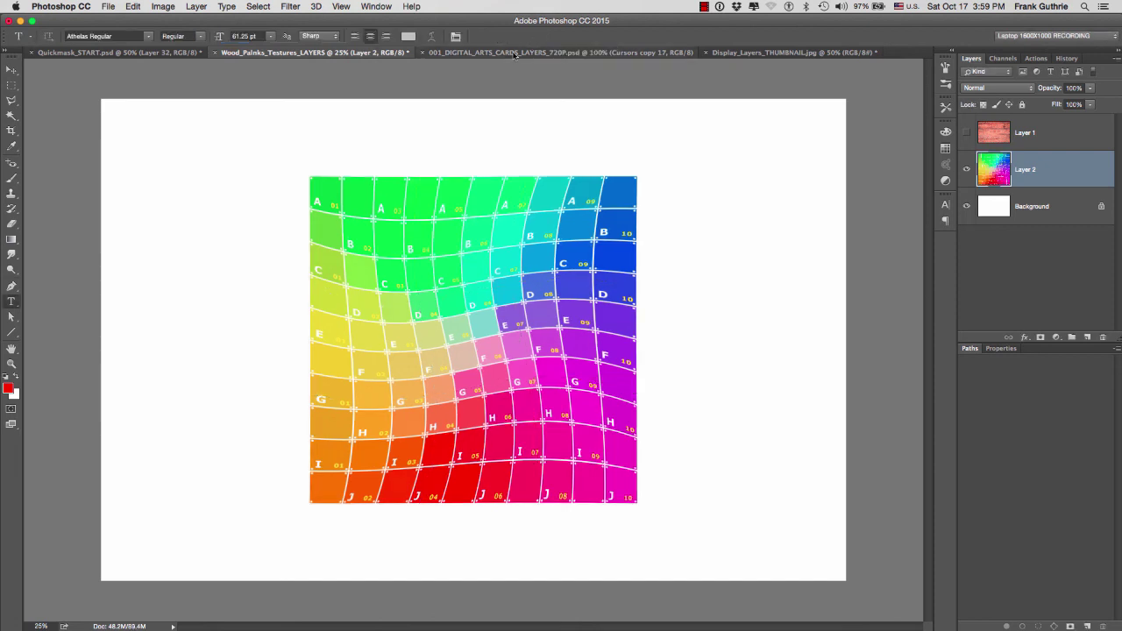